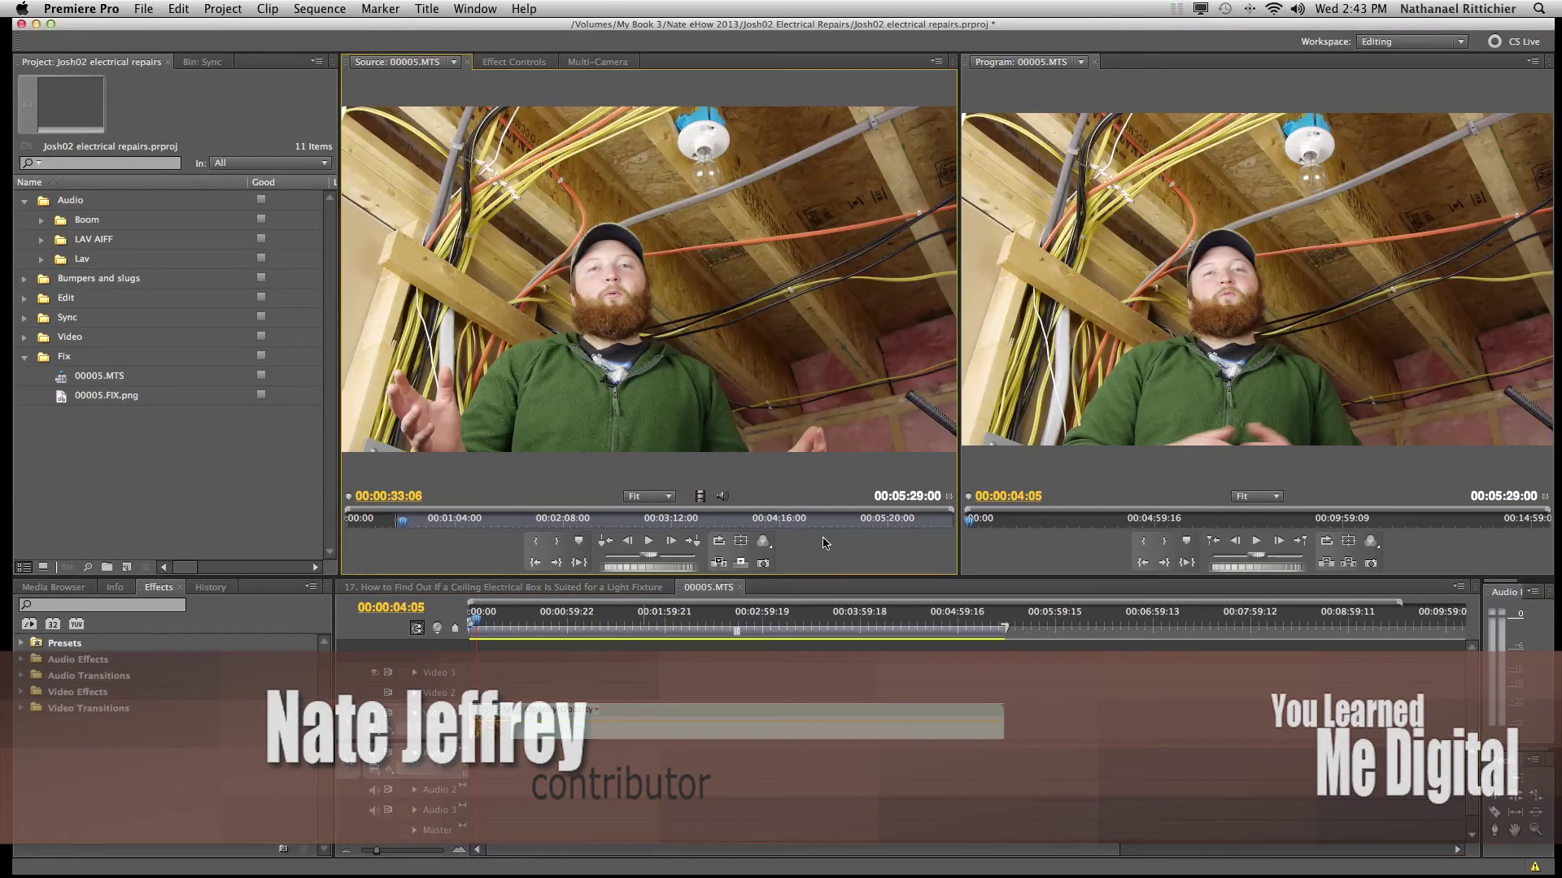
Step: Enlarge the Source monitor and scrub 00005.MTS to 00:03:30:12
key("grave")
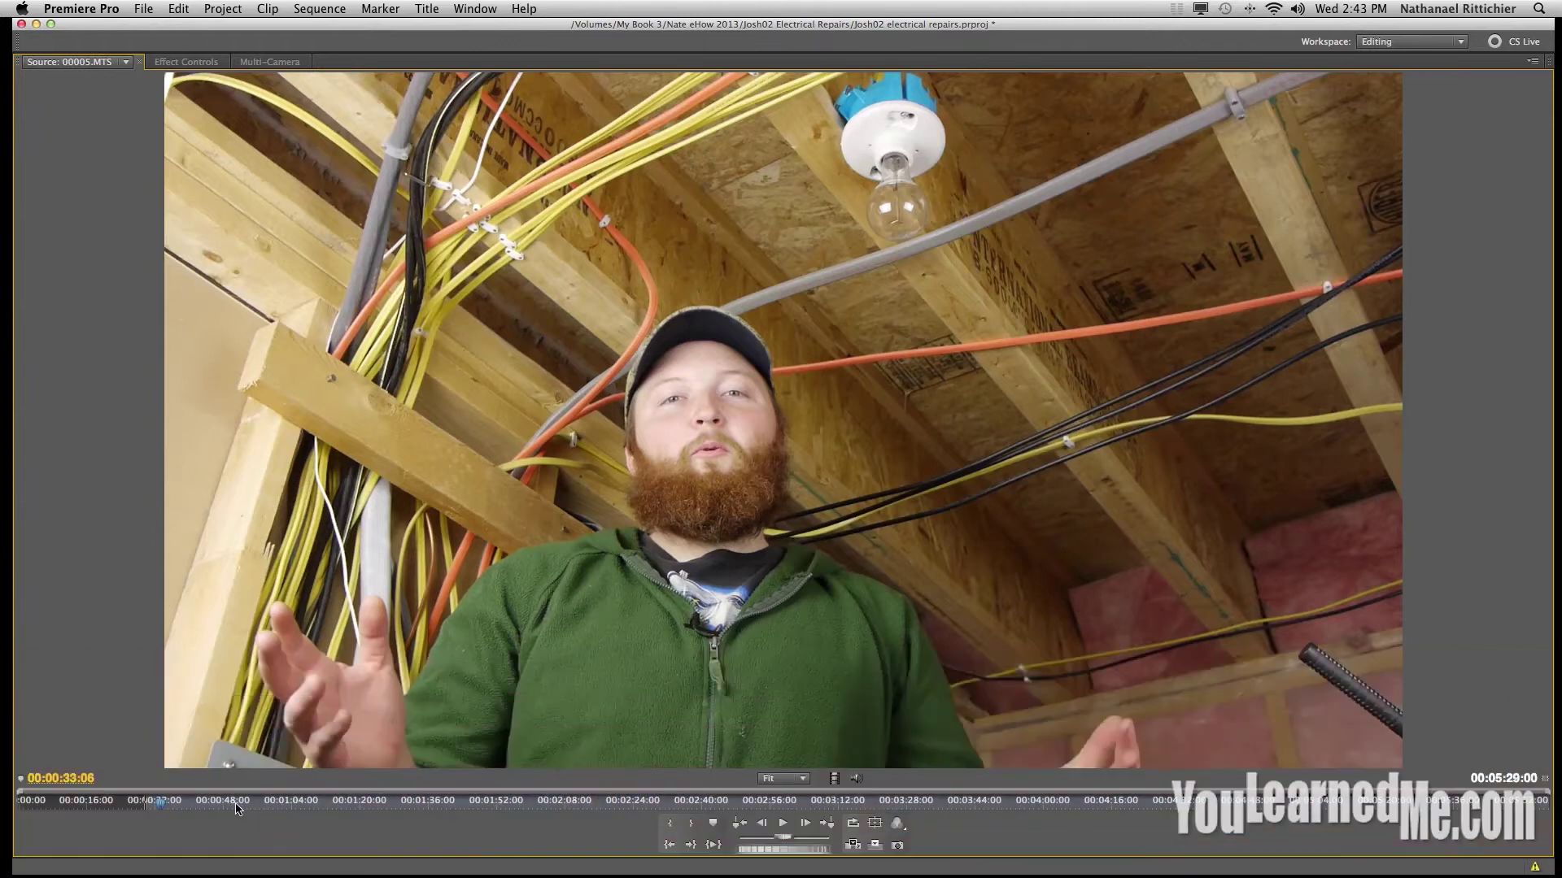
left_click_drag(238, 801, 291, 796)
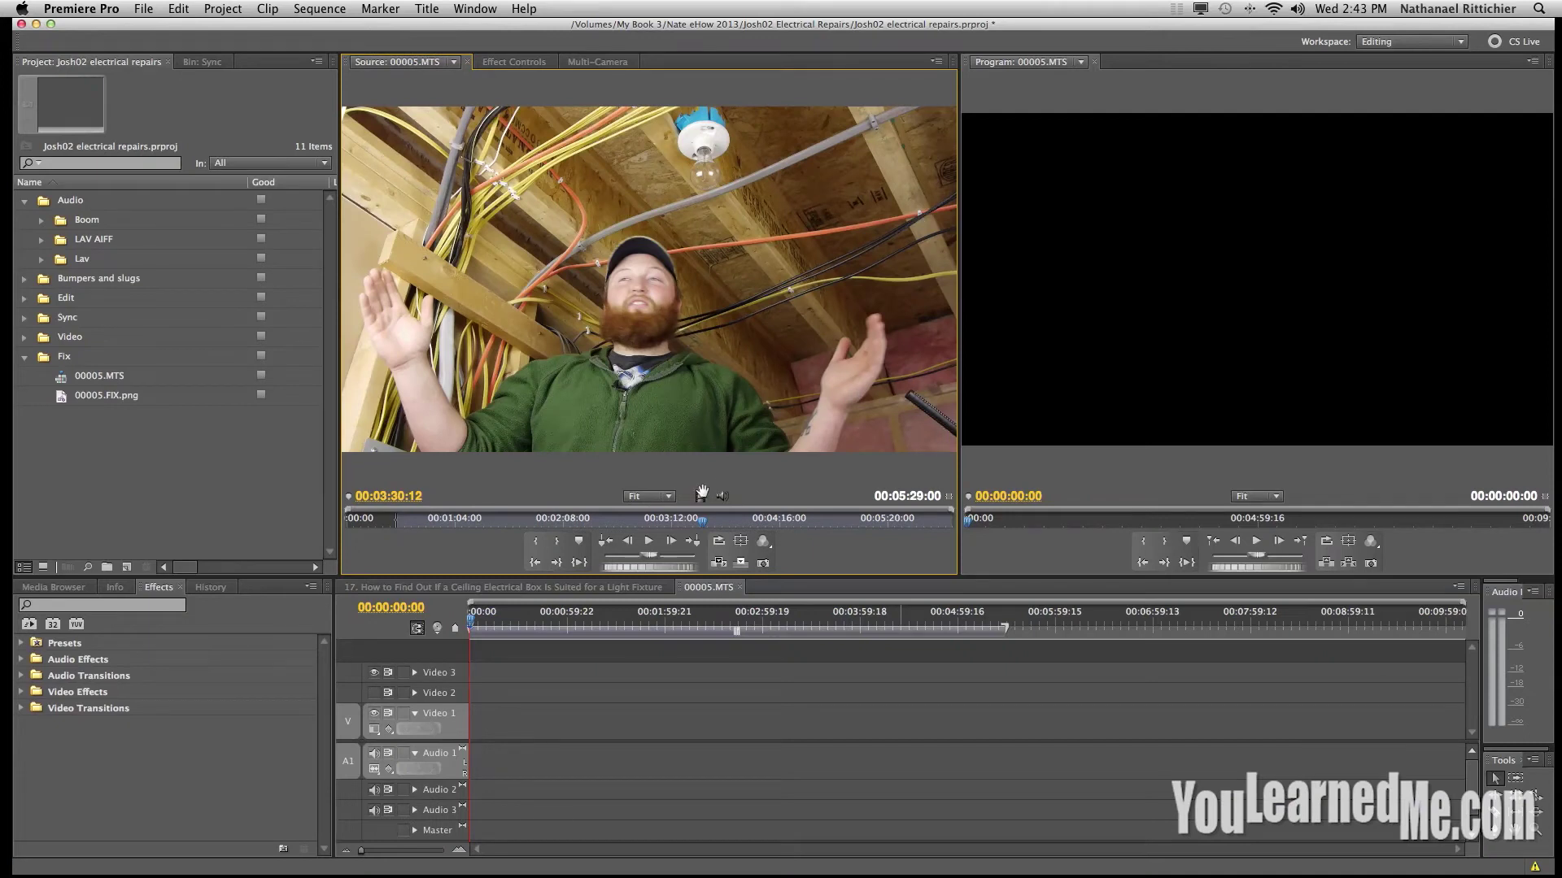
Step: Place 00005.MTS video on Video 1 and export a still frame to the Pix fix folder
left_click_drag(701, 497, 487, 724)
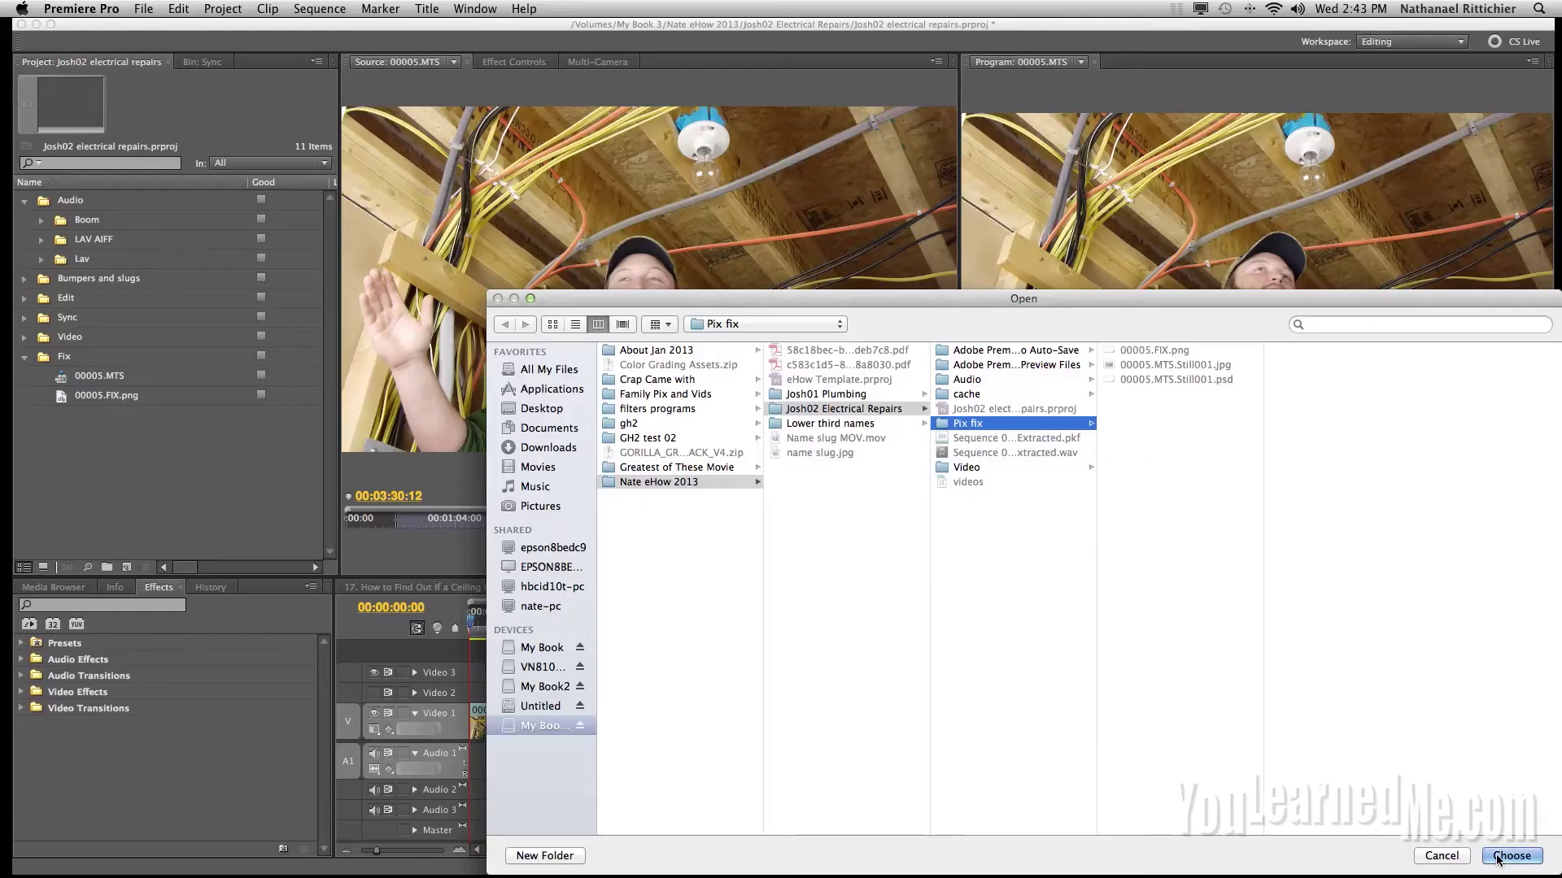
left_click(1500, 856)
left_click(893, 513)
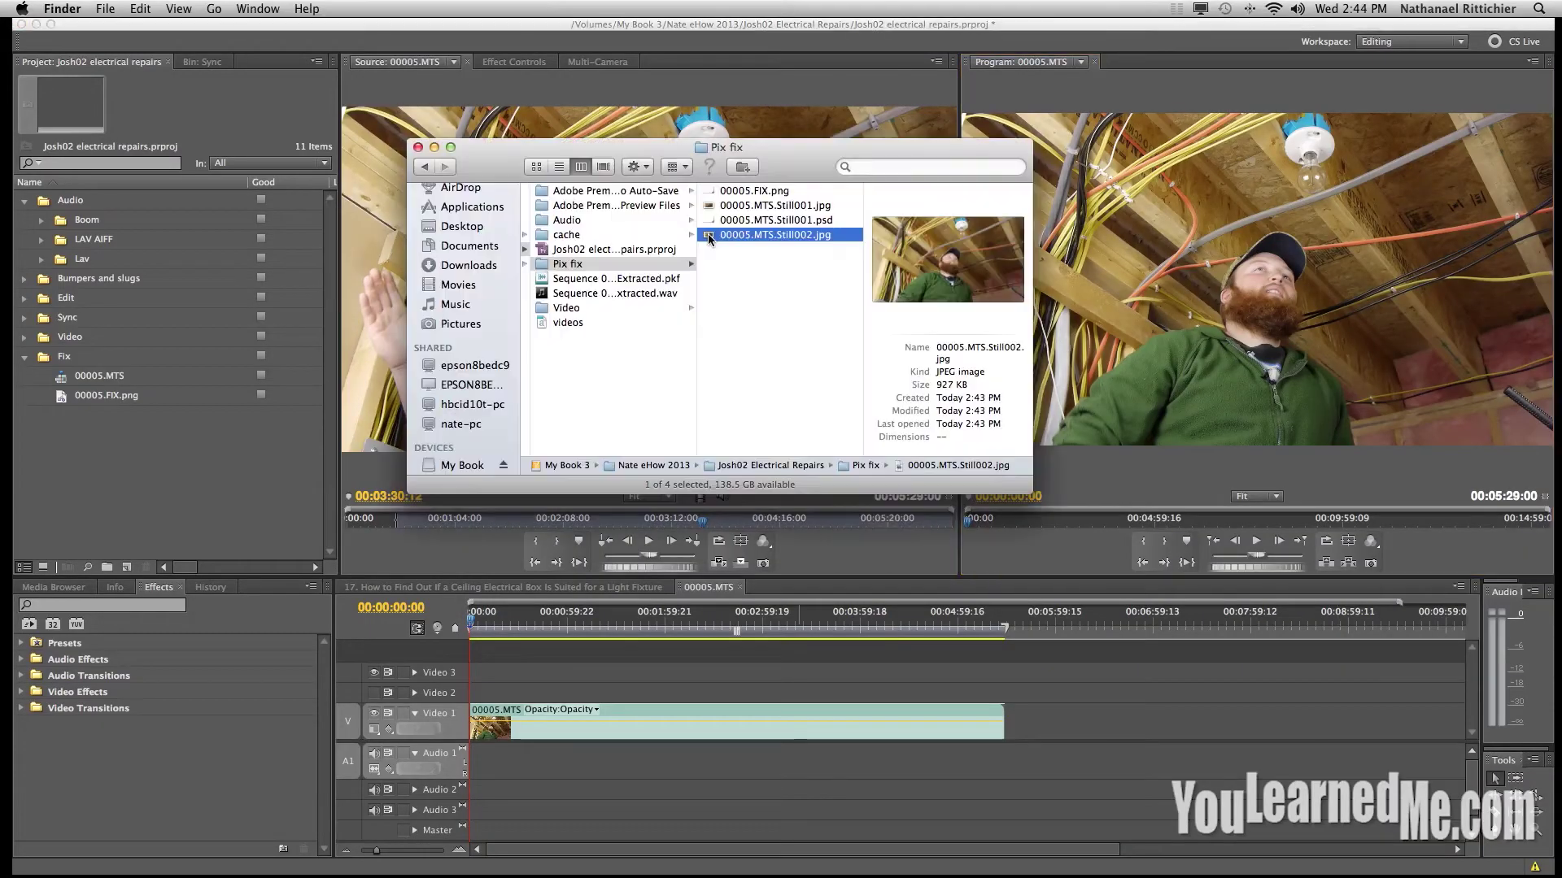
Step: Open the exported Still002.jpg in Photoshop CS5.1 from Finder
right_click(709, 234)
mouse_move(756, 257)
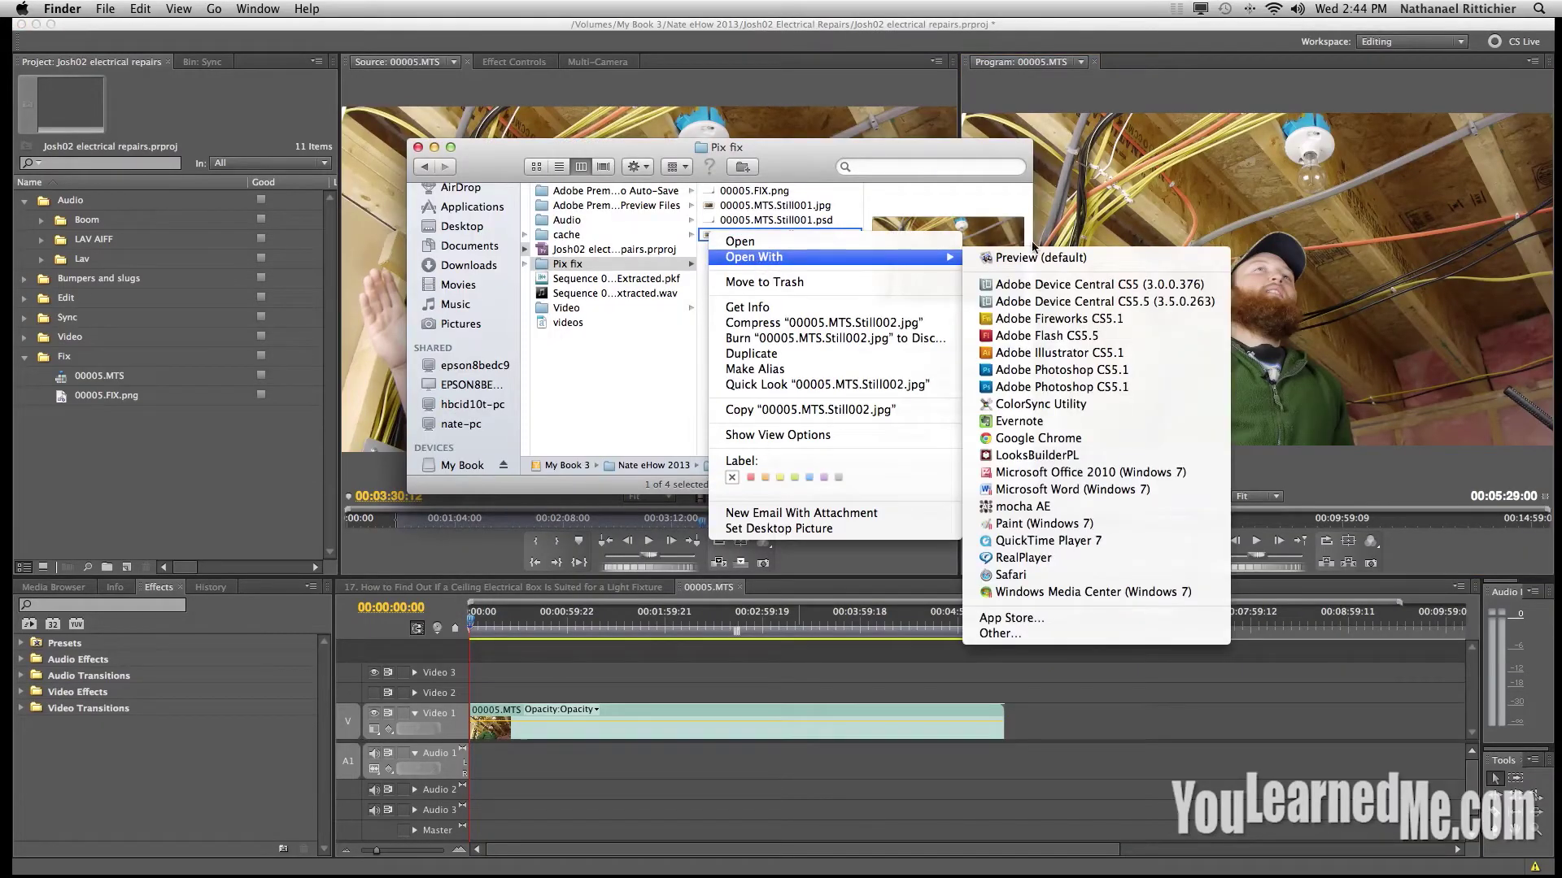
left_click(1037, 374)
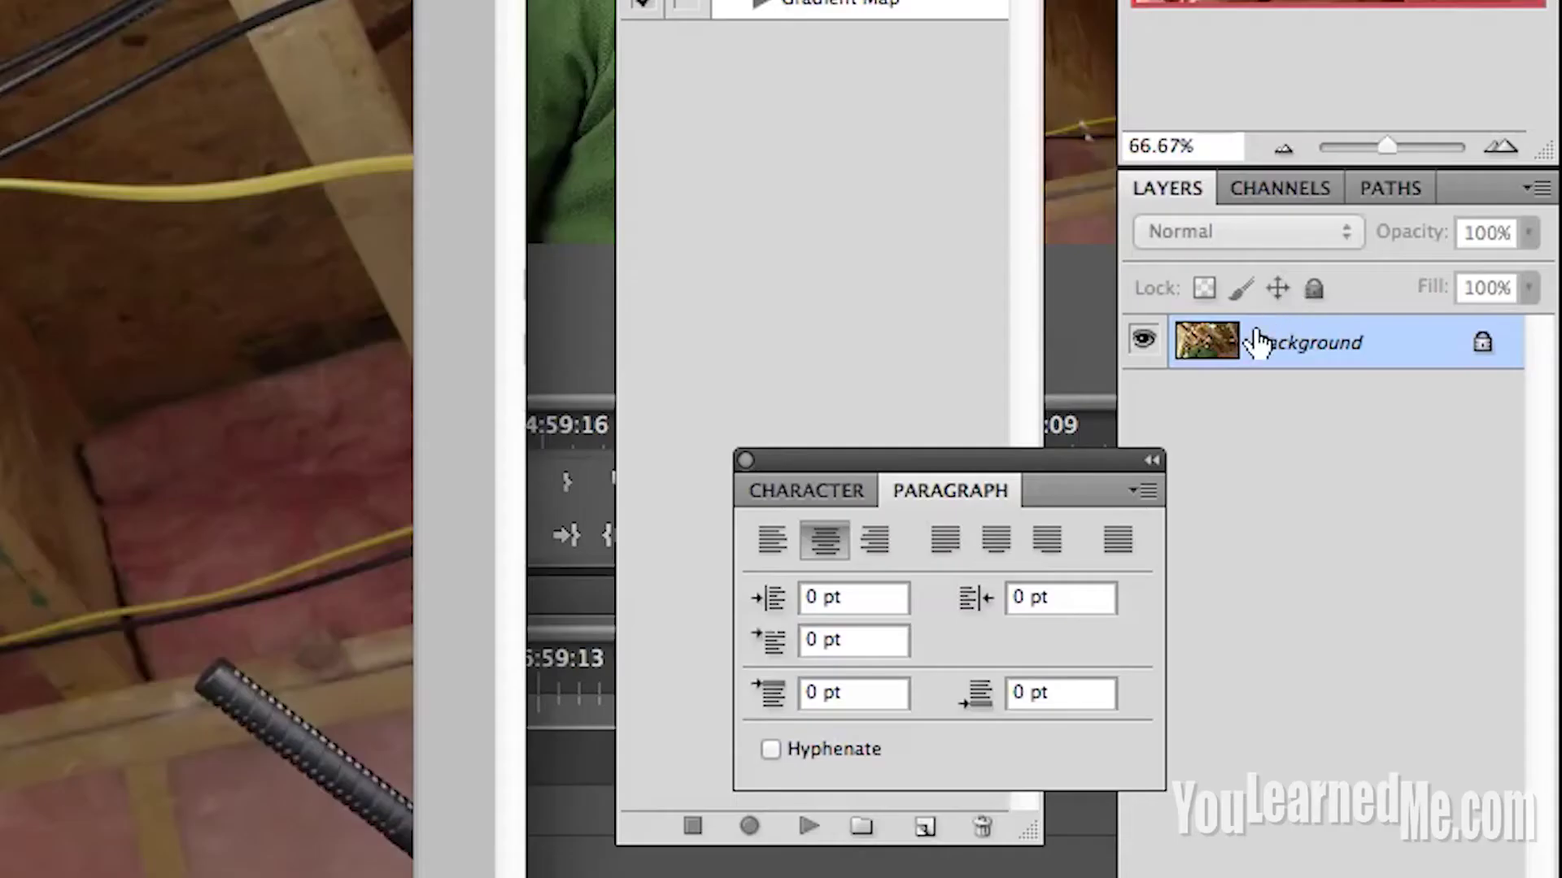
Step: Duplicate the Background layer and hide the original
right_click(1429, 484)
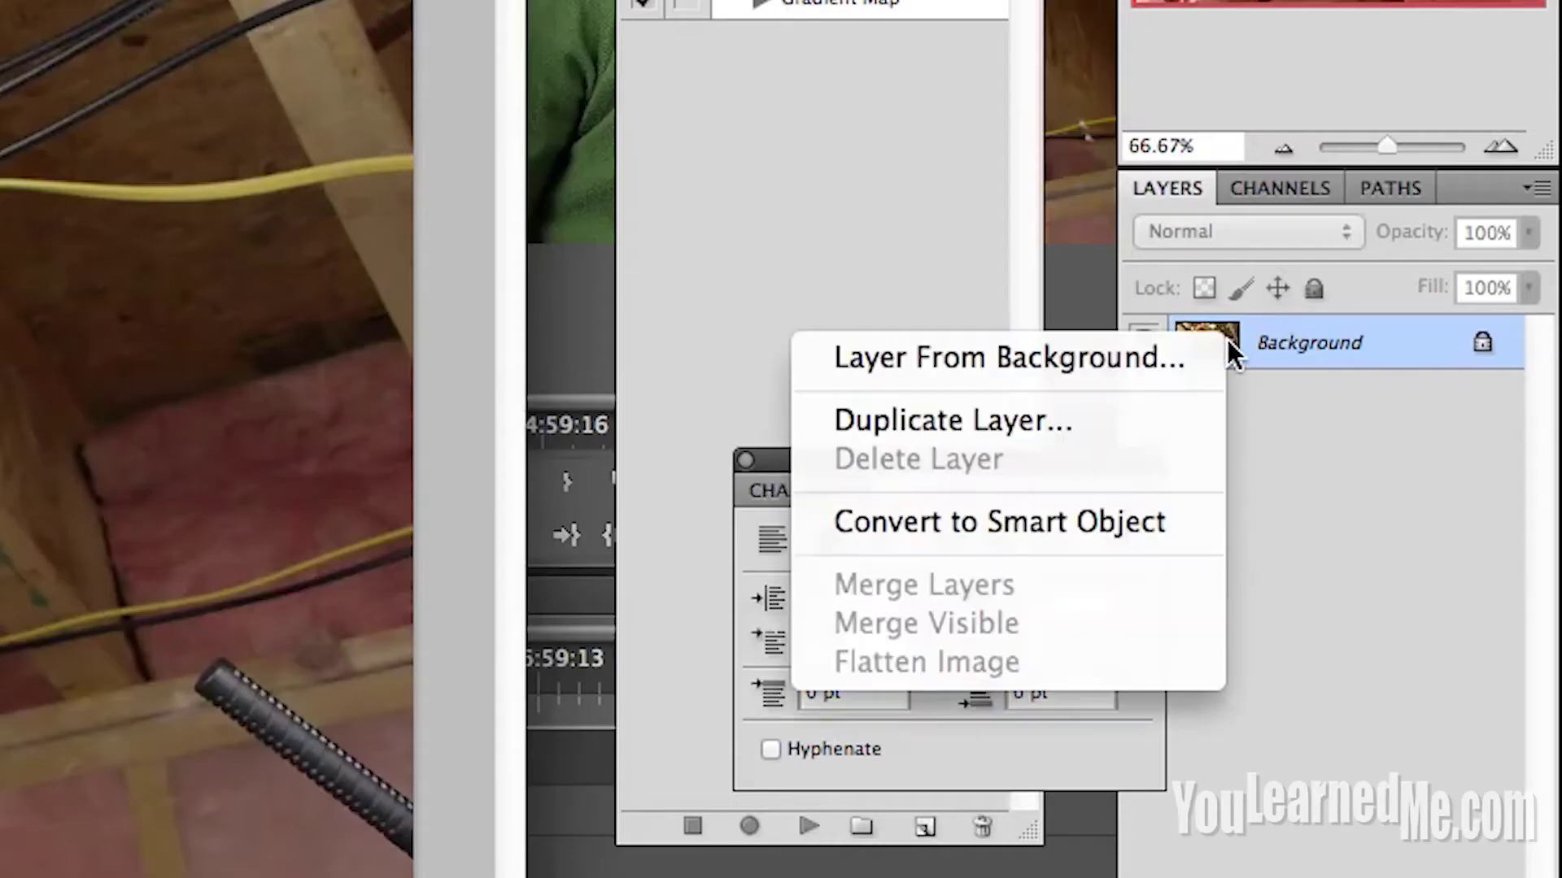
left_click(1115, 418)
left_click(39, 90)
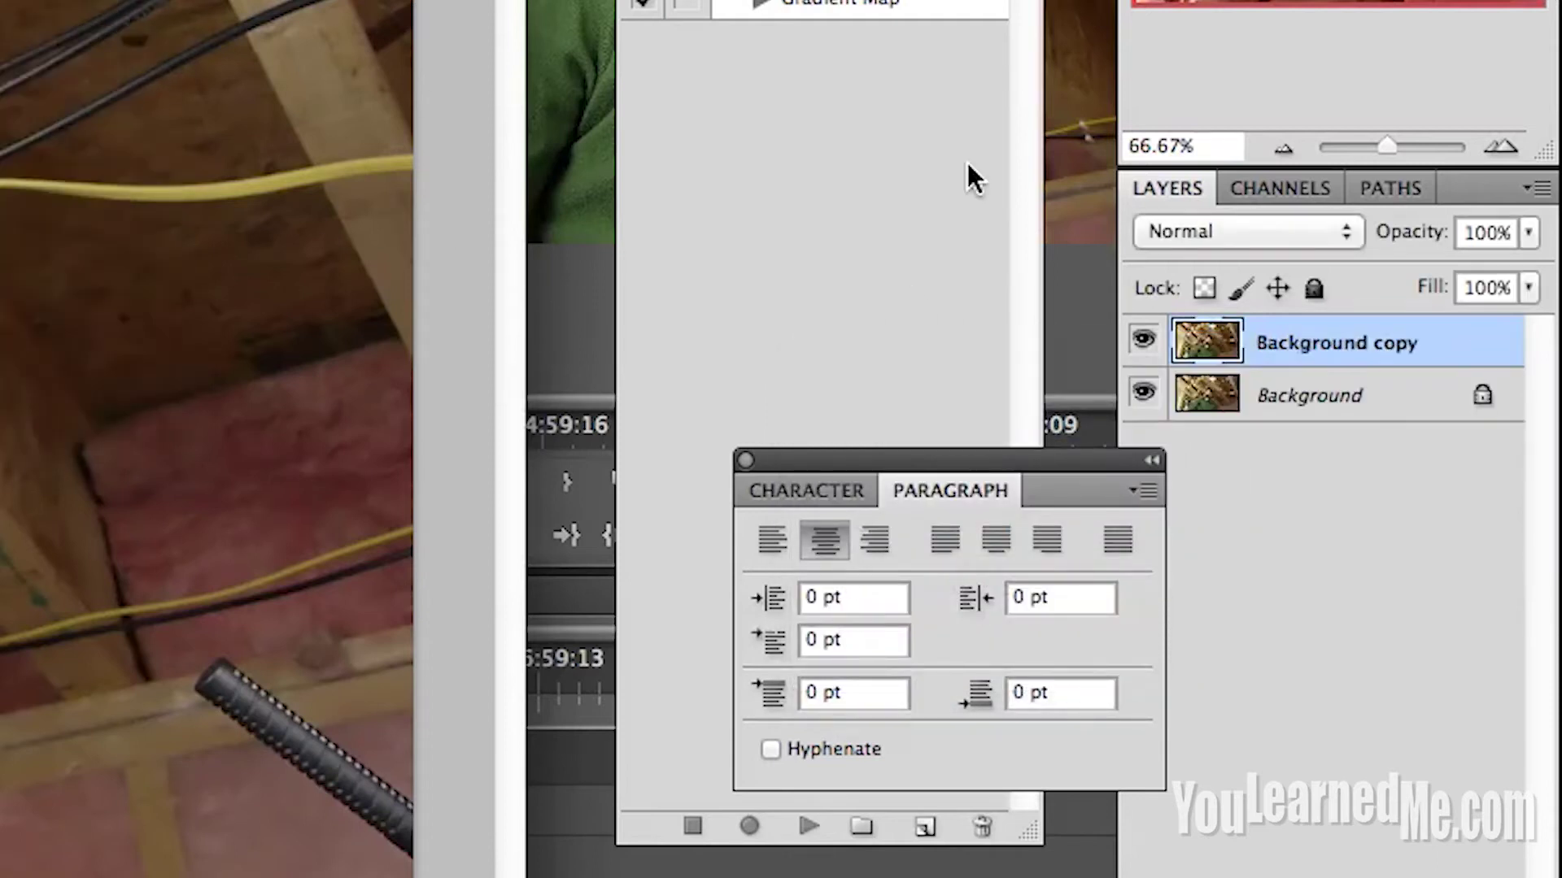
left_click(1142, 395)
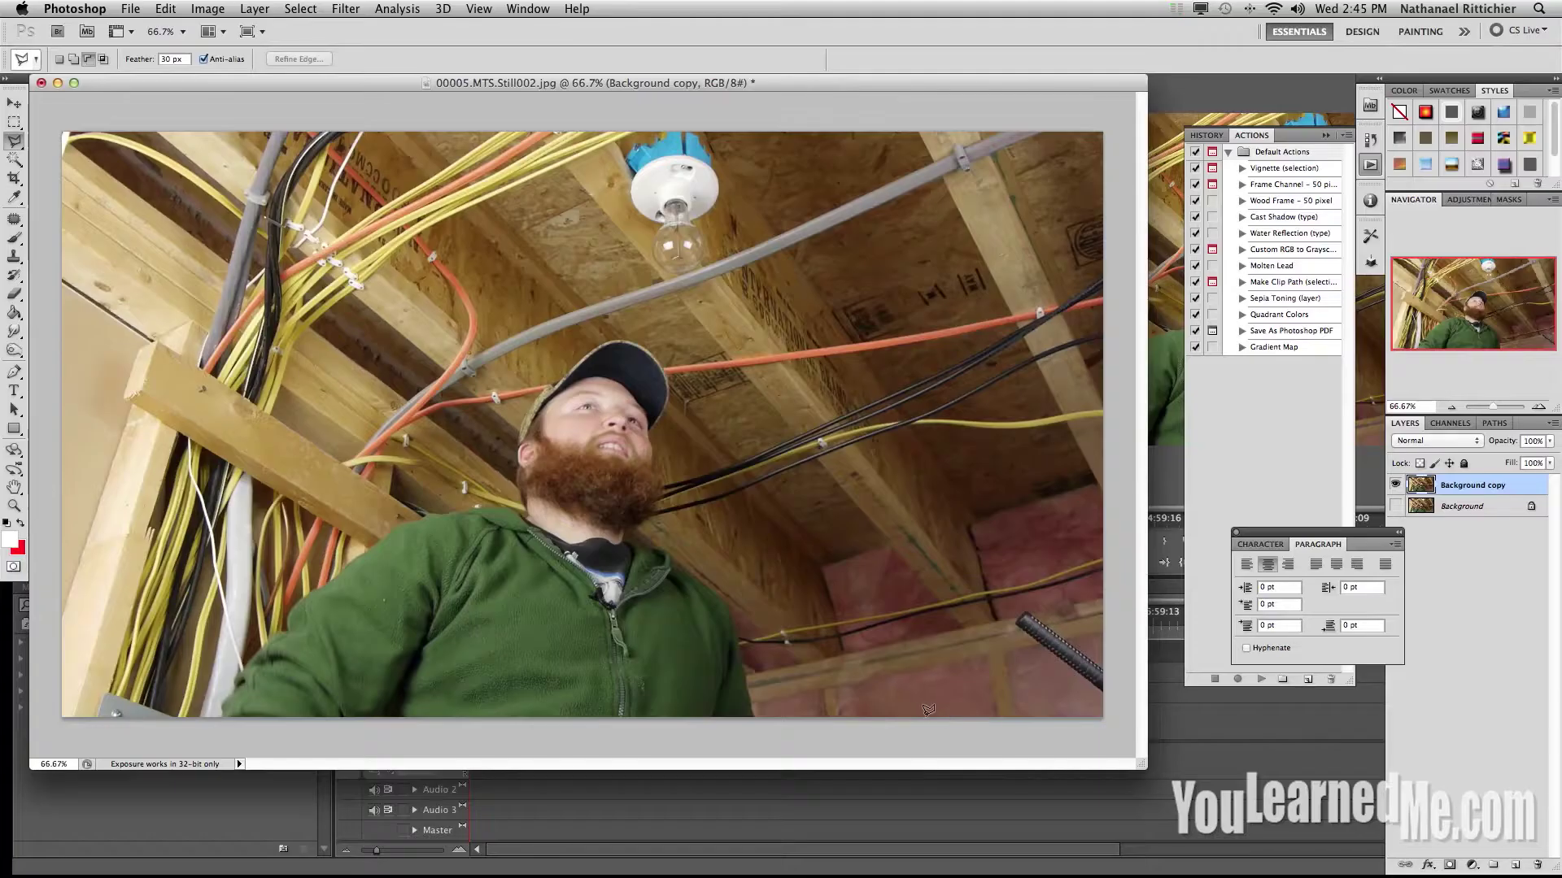
Step: Lasso everything except the mic corner with a 30 px feather and delete it
left_click(928, 724)
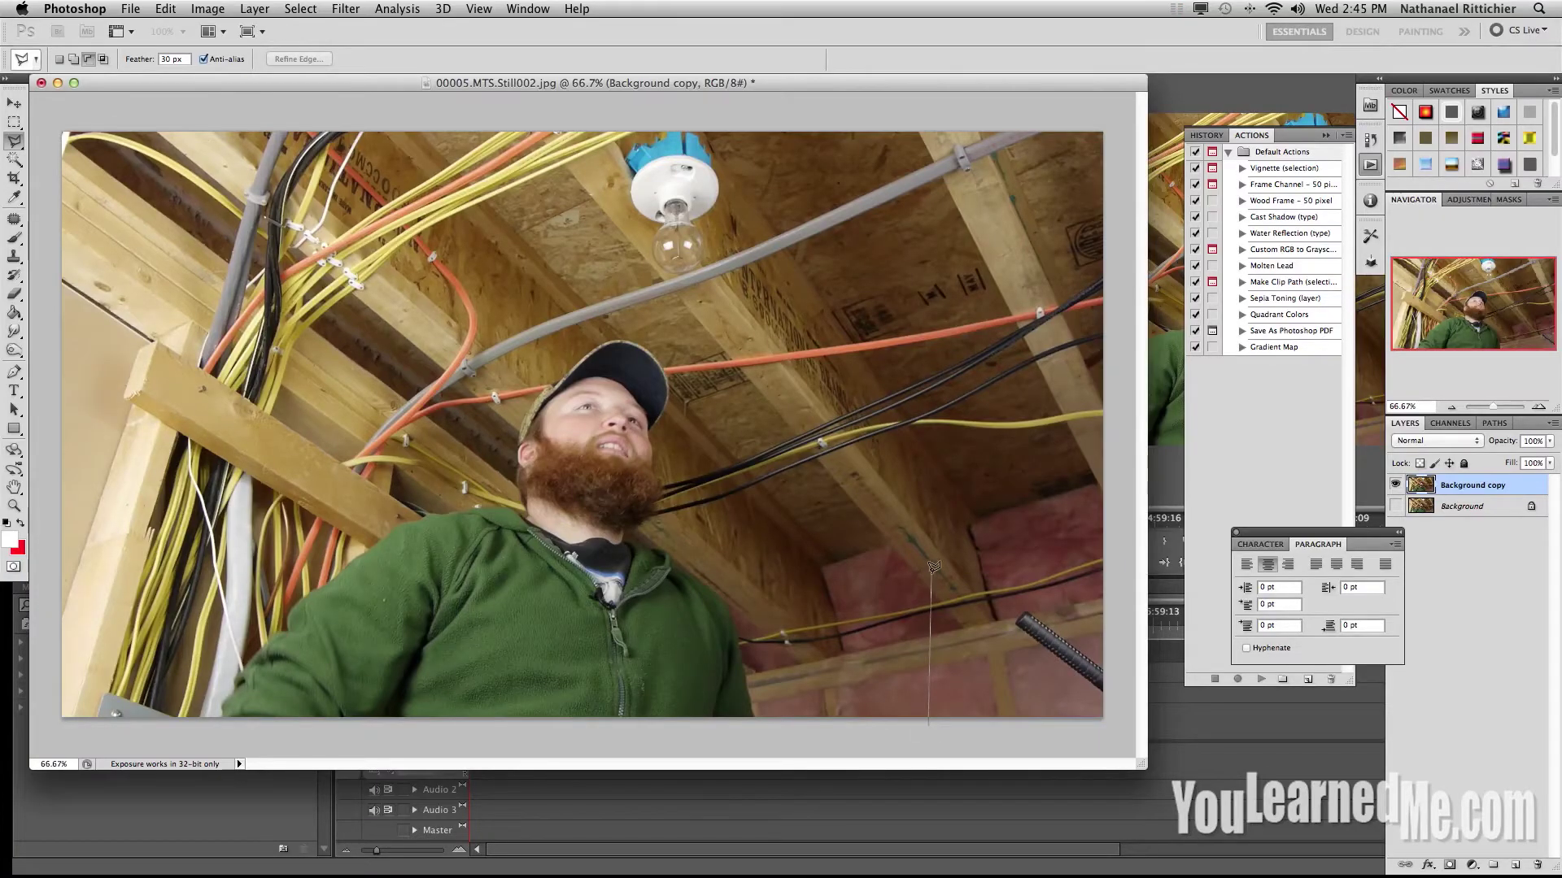
left_click(1113, 536)
left_click(1110, 120)
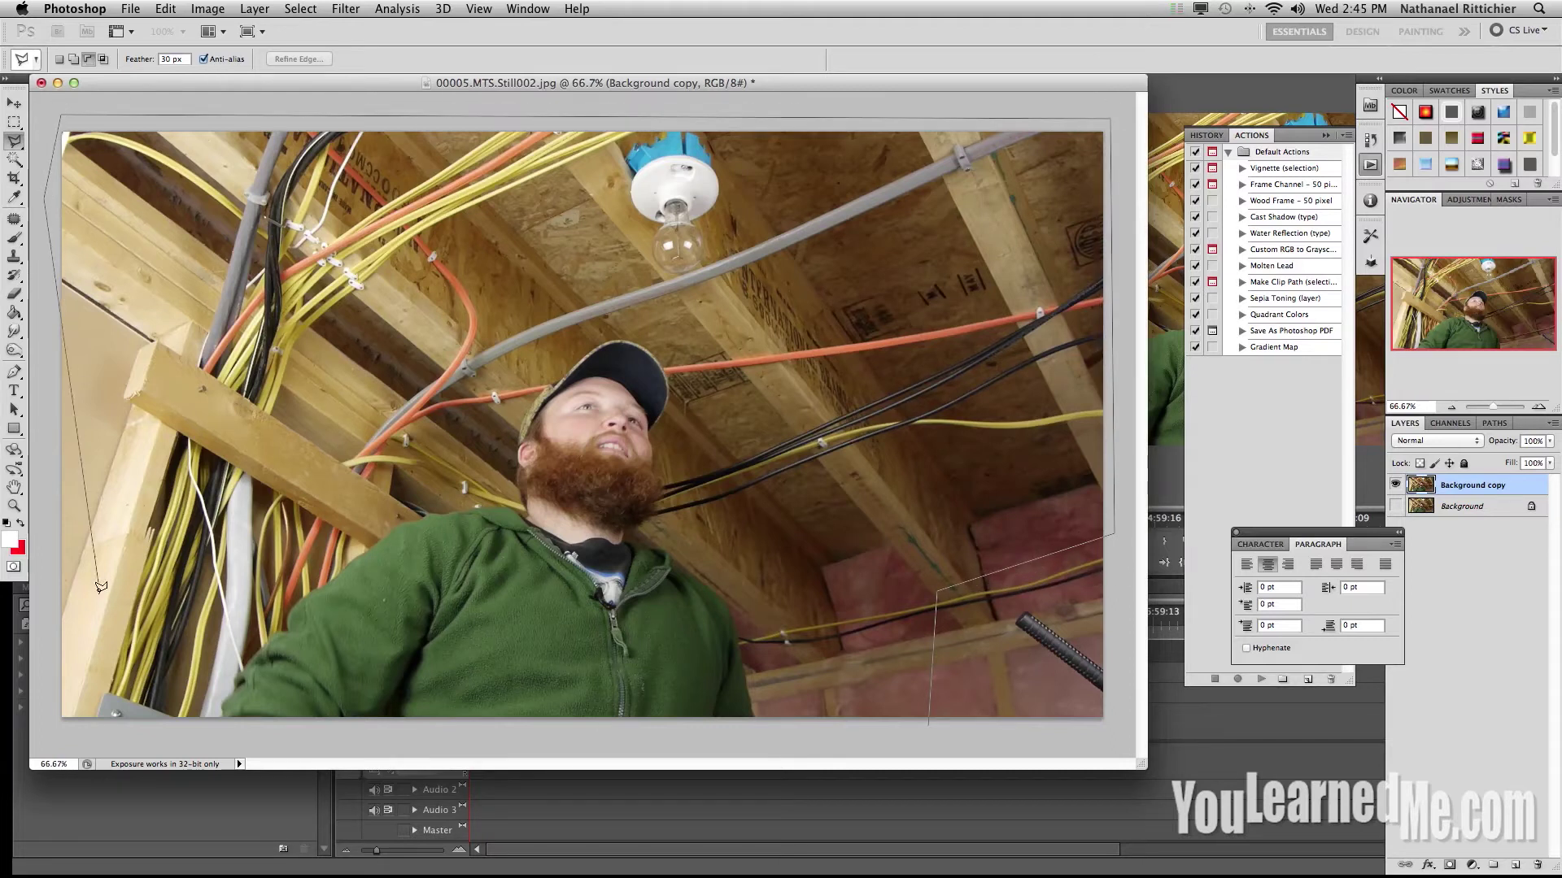
left_click(52, 739)
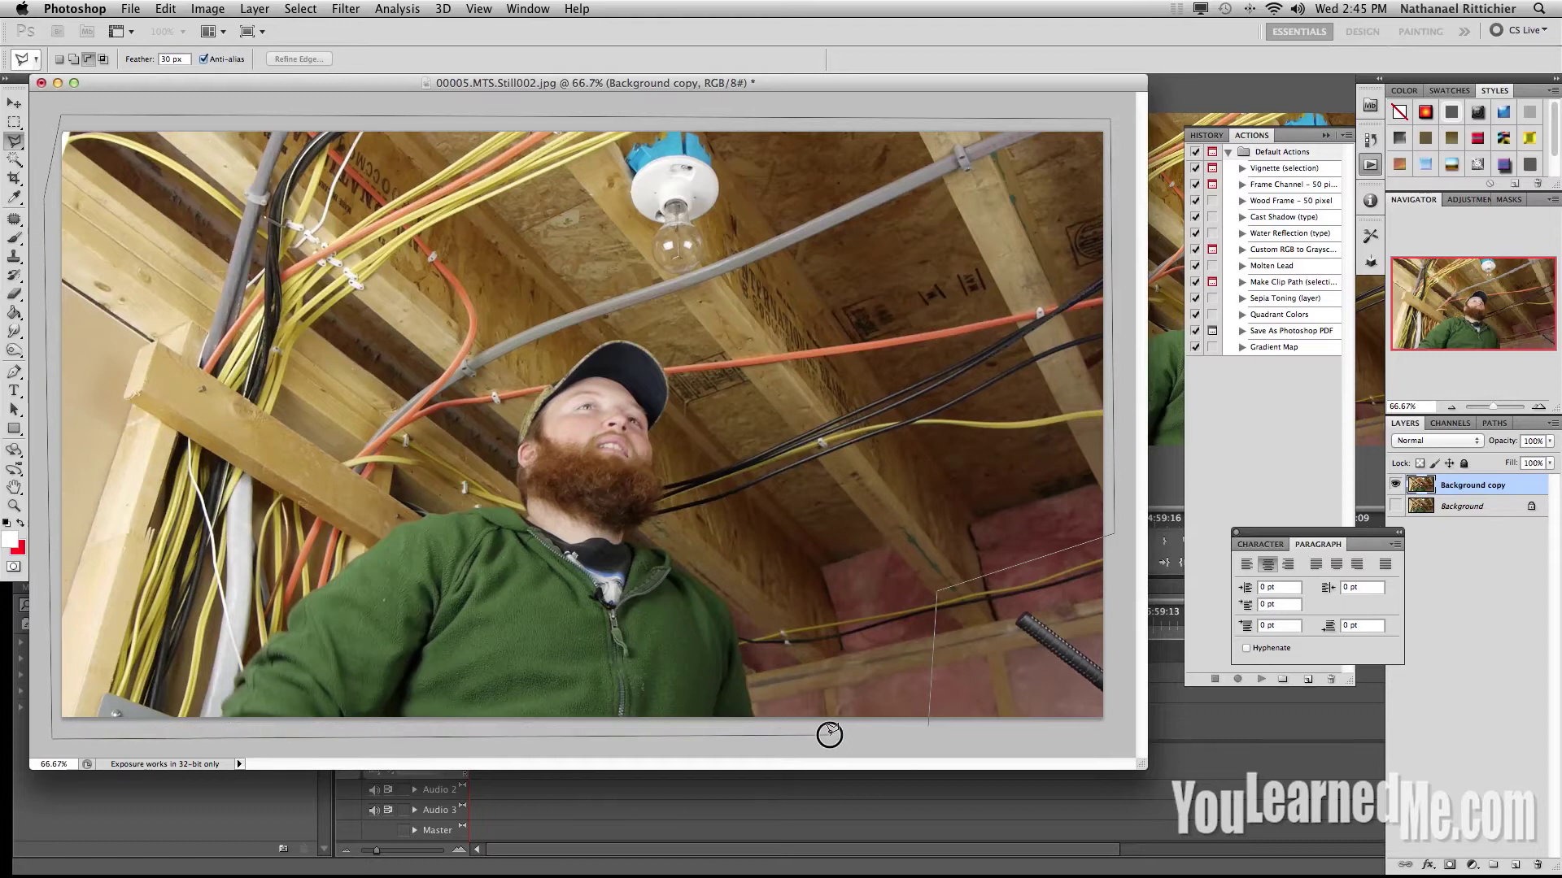
left_click(930, 718)
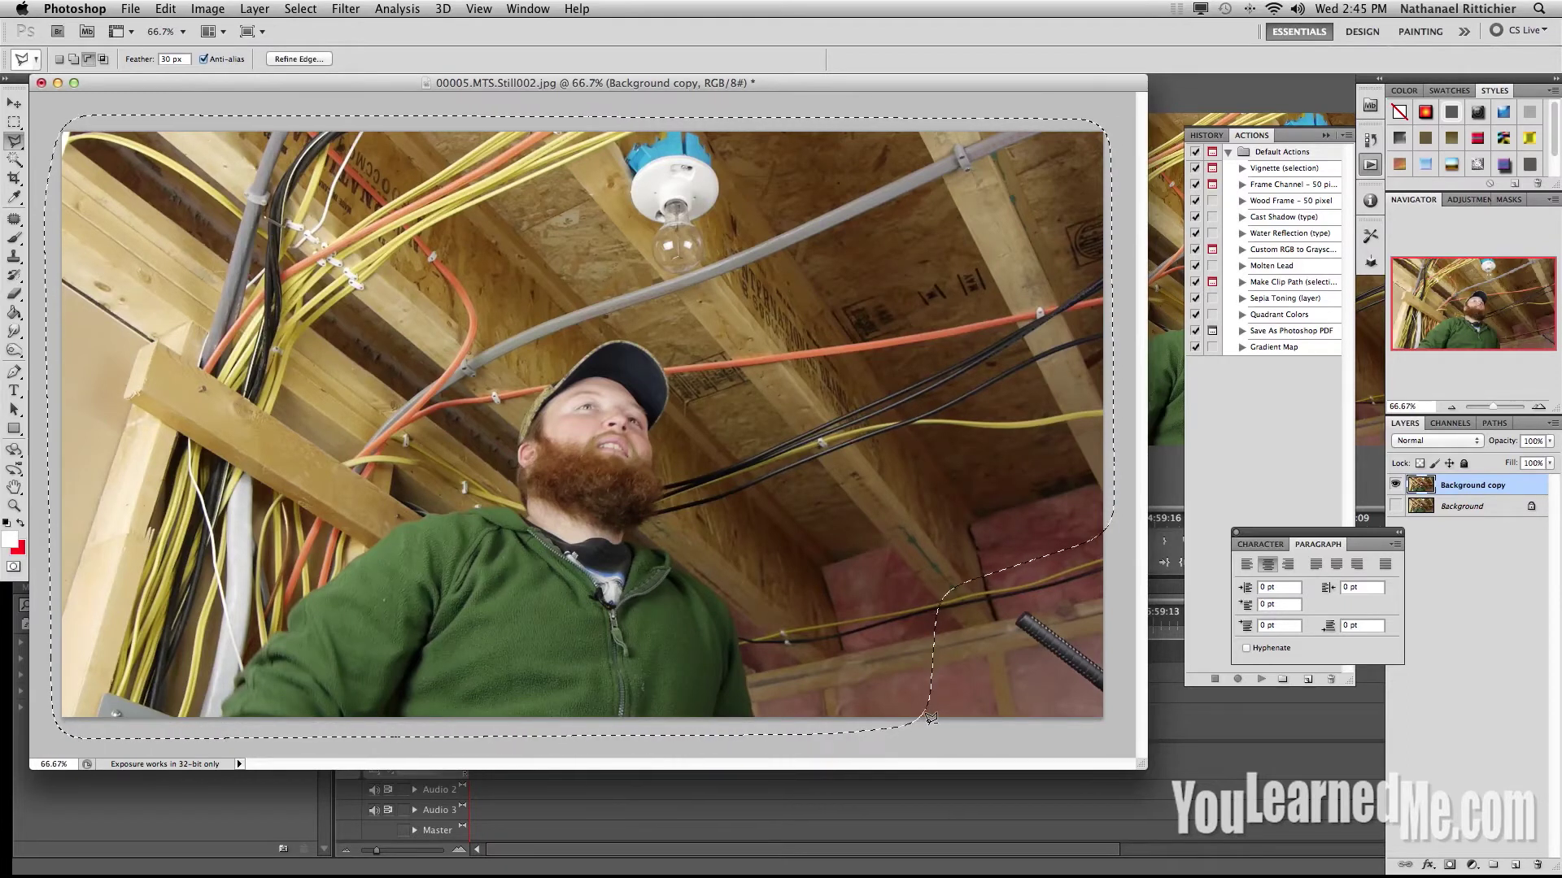
key("Delete")
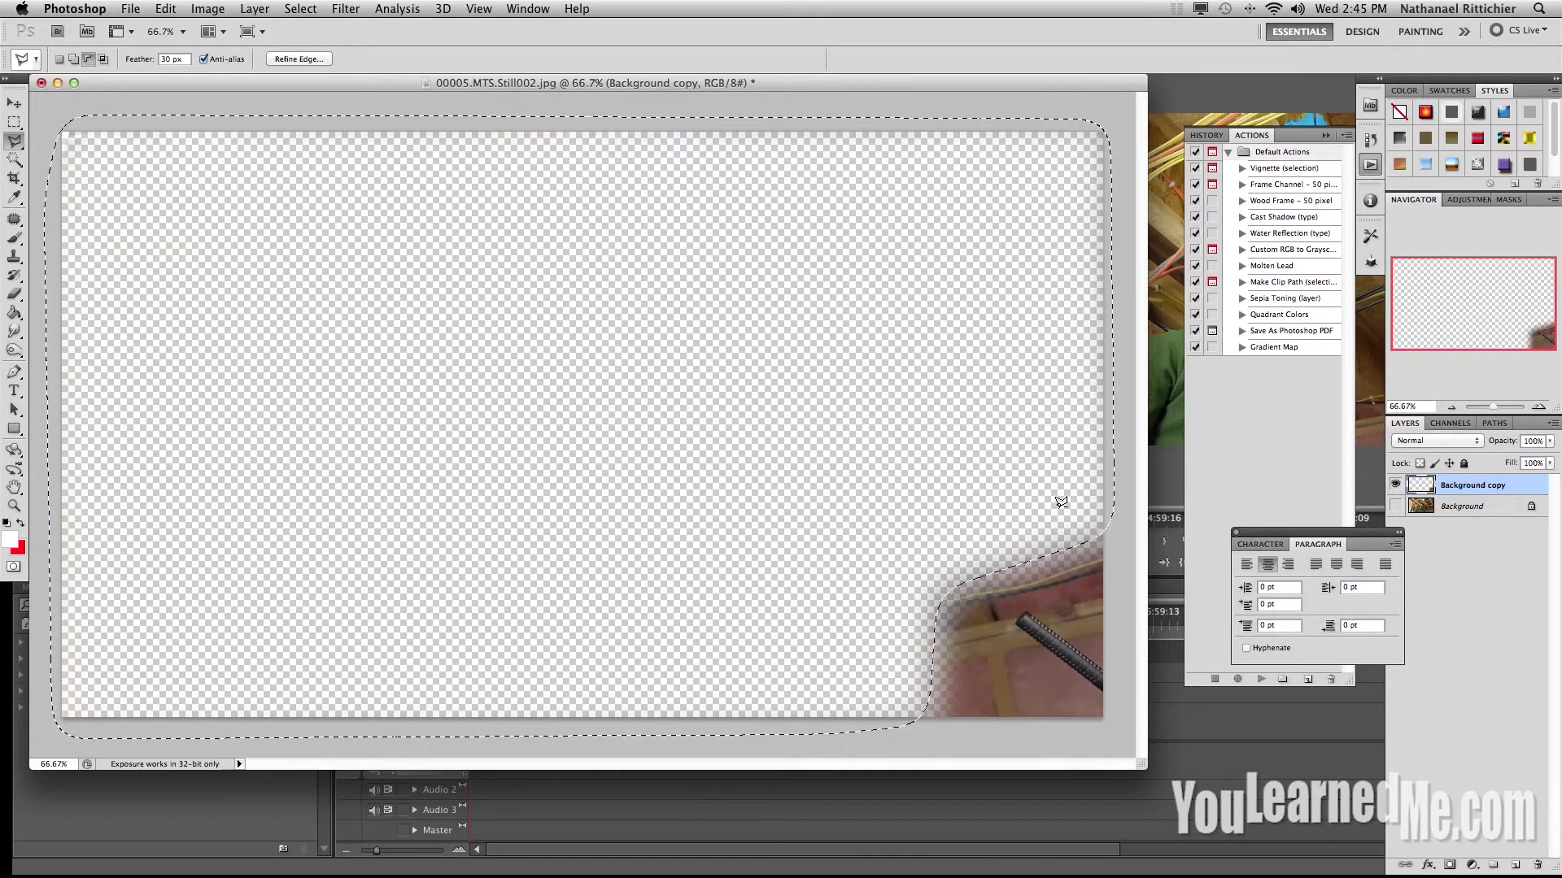
Step: Deselect and zoom in to 216% on the remaining bottom-right patch
key("super+d")
key("v")
scroll(956, 705, "up", 5)
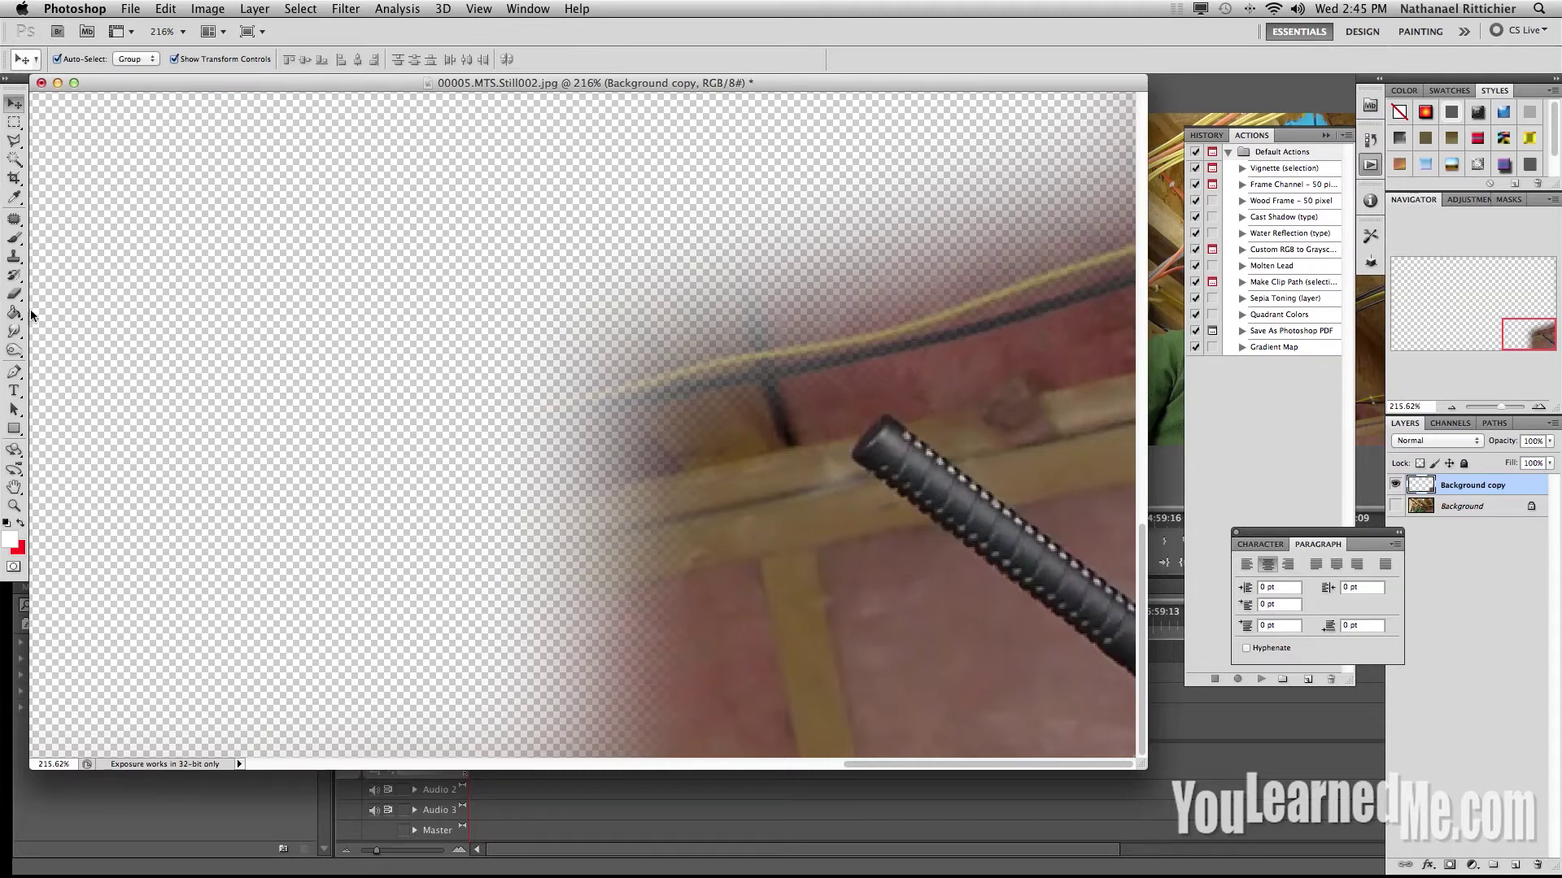
Step: Clone insulation over the microphone's end and trail, undoing the final stroke
left_click(11, 257)
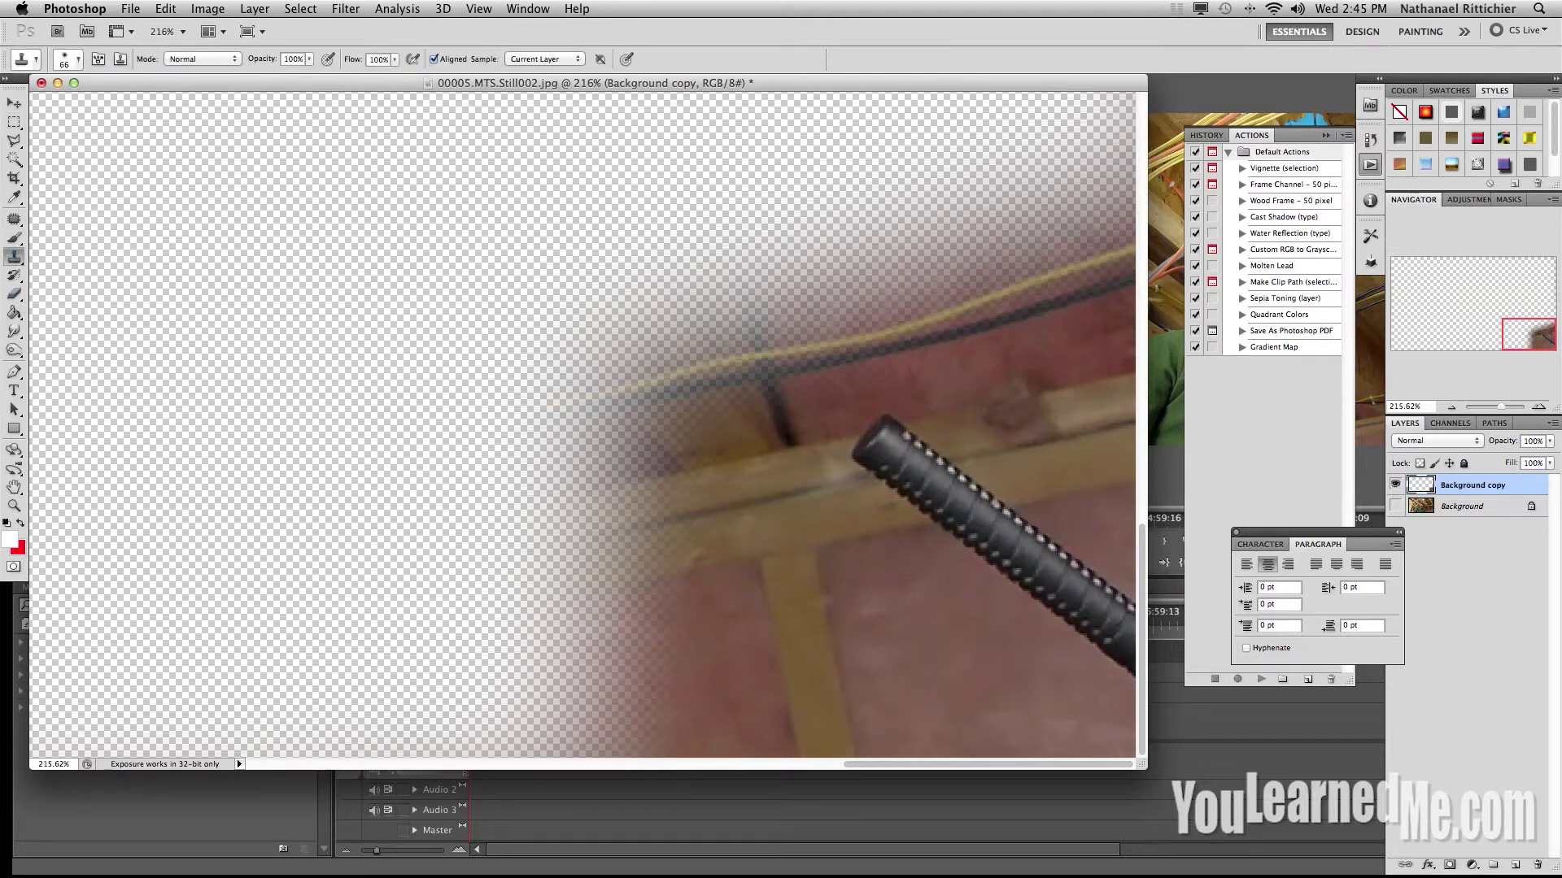
left_click(949, 634, "alt")
mouse_move(988, 582)
left_mouse_down()
mouse_move(1017, 568)
mouse_move(1049, 572)
mouse_move(1060, 606)
mouse_move(1109, 626)
mouse_move(1126, 666)
mouse_move(1074, 640)
left_mouse_up()
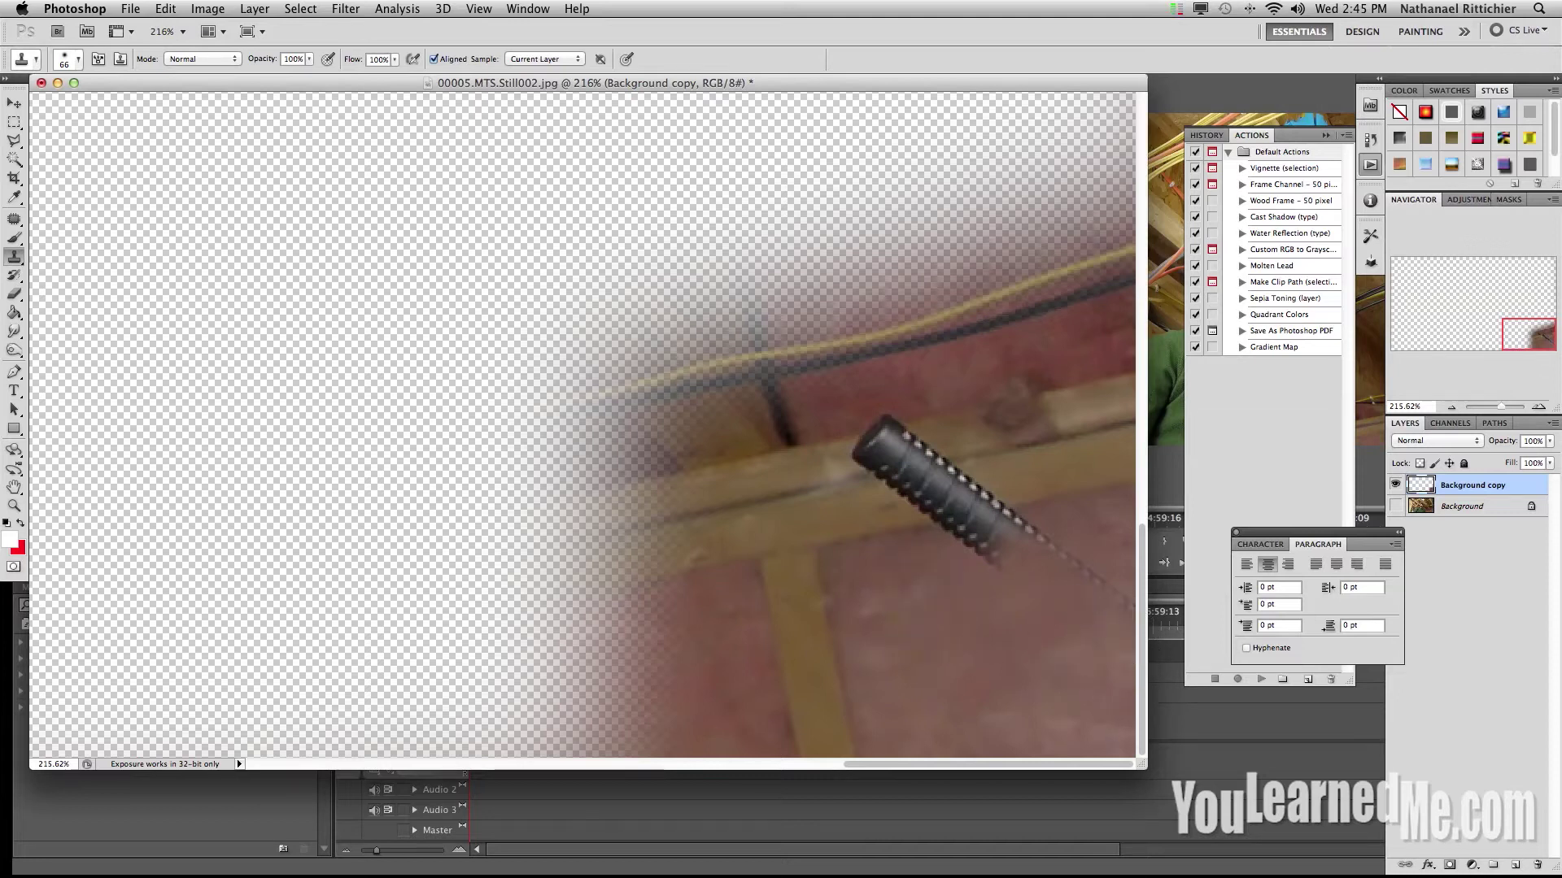
mouse_move(1004, 558)
left_mouse_down()
mouse_move(1127, 625)
mouse_move(1124, 601)
mouse_move(1065, 569)
mouse_move(1038, 567)
mouse_move(1033, 588)
mouse_move(1085, 586)
mouse_move(1032, 552)
mouse_move(1006, 551)
mouse_move(999, 596)
left_mouse_up()
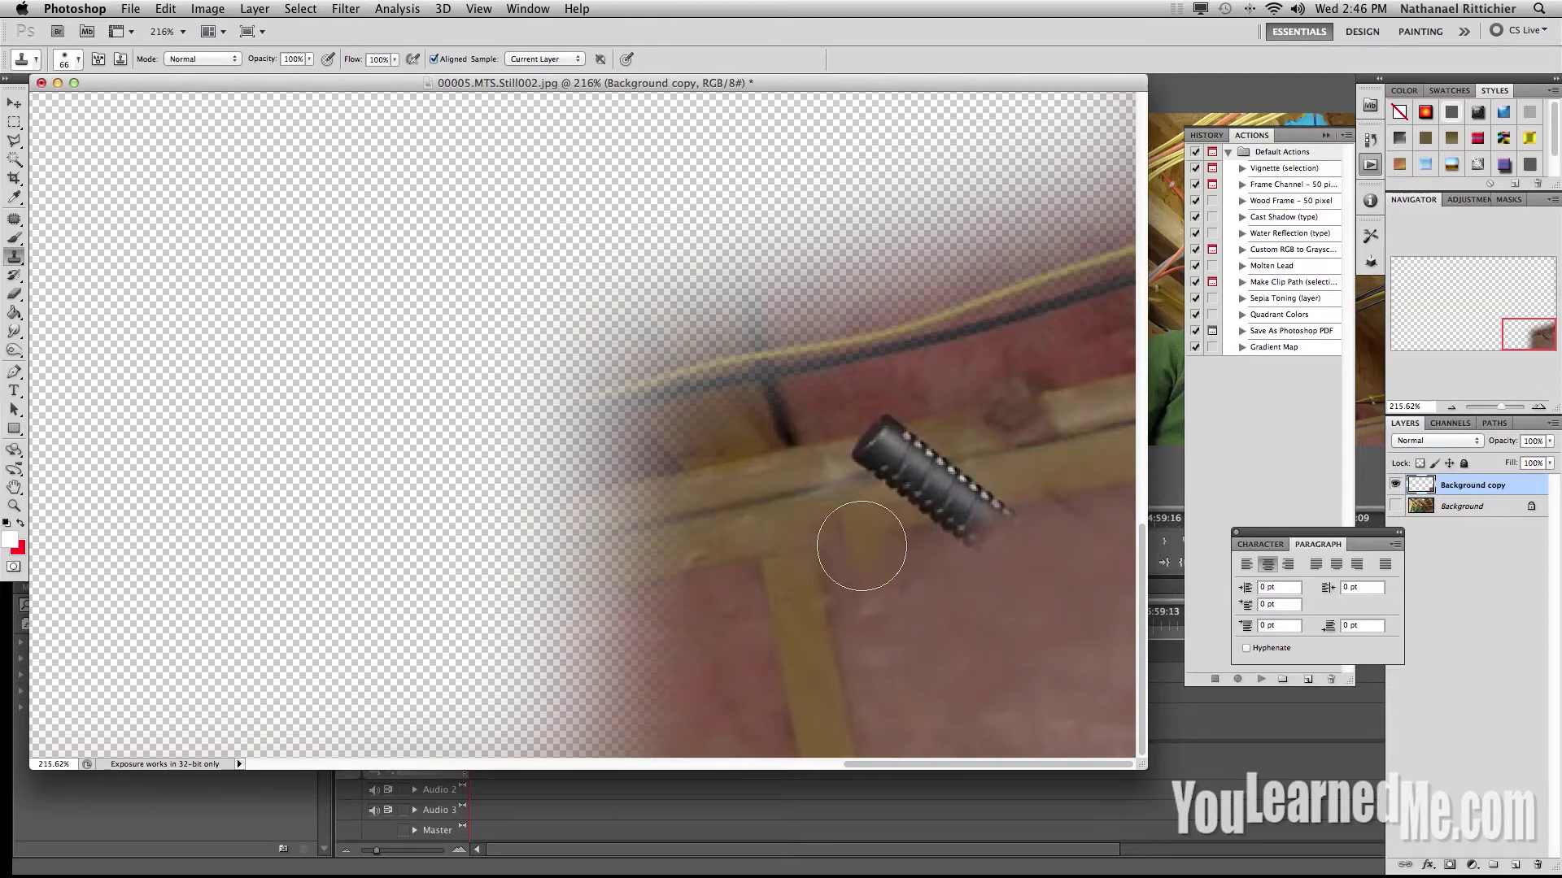
mouse_move(1058, 552)
left_mouse_down()
mouse_move(975, 514)
mouse_move(1001, 519)
mouse_move(946, 526)
mouse_move(947, 541)
mouse_move(1024, 540)
mouse_move(955, 533)
left_mouse_up()
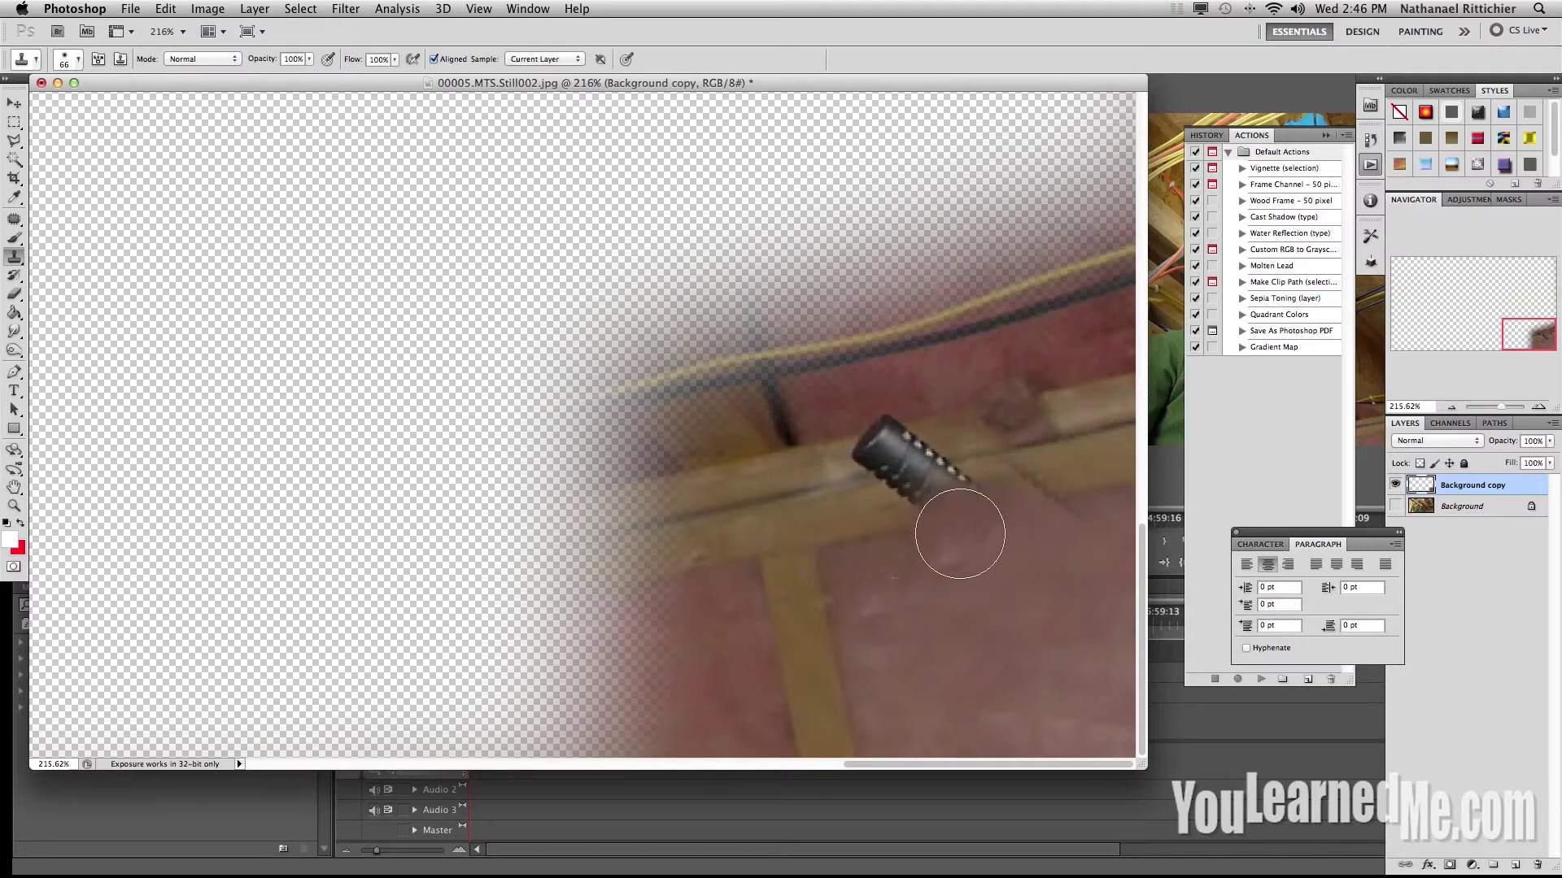
left_click_drag(855, 548, 976, 722)
key("super+z")
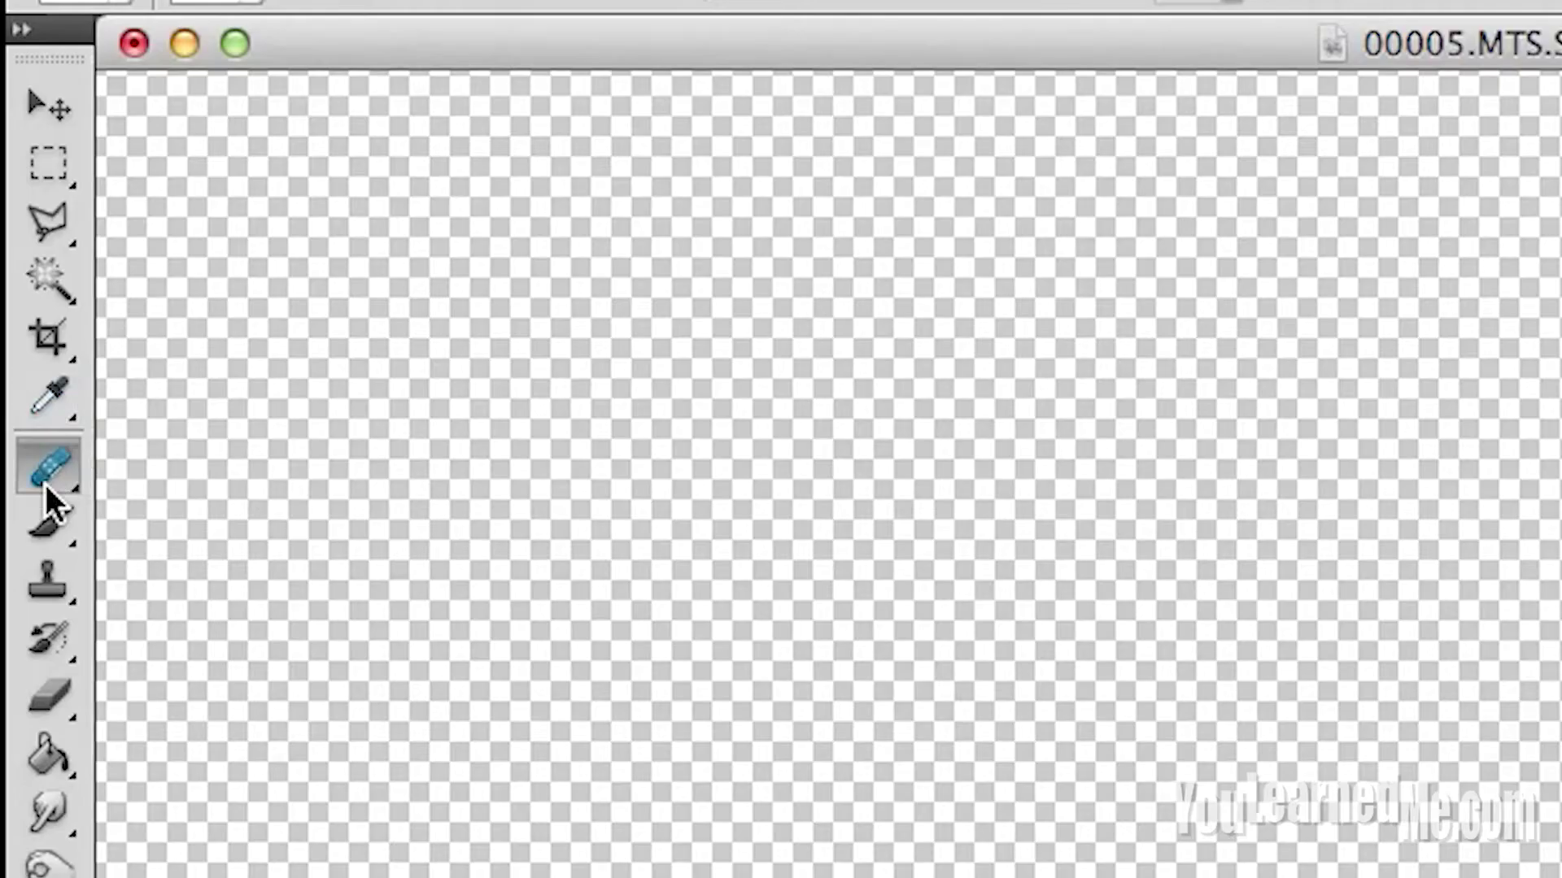
left_click(14, 224)
Step: Spot-heal along the microphone and clone insulation texture over the wood spike
mouse_move(42, 484)
left_mouse_down()
mouse_move(239, 554)
mouse_move(320, 527)
mouse_move(371, 477)
left_mouse_up()
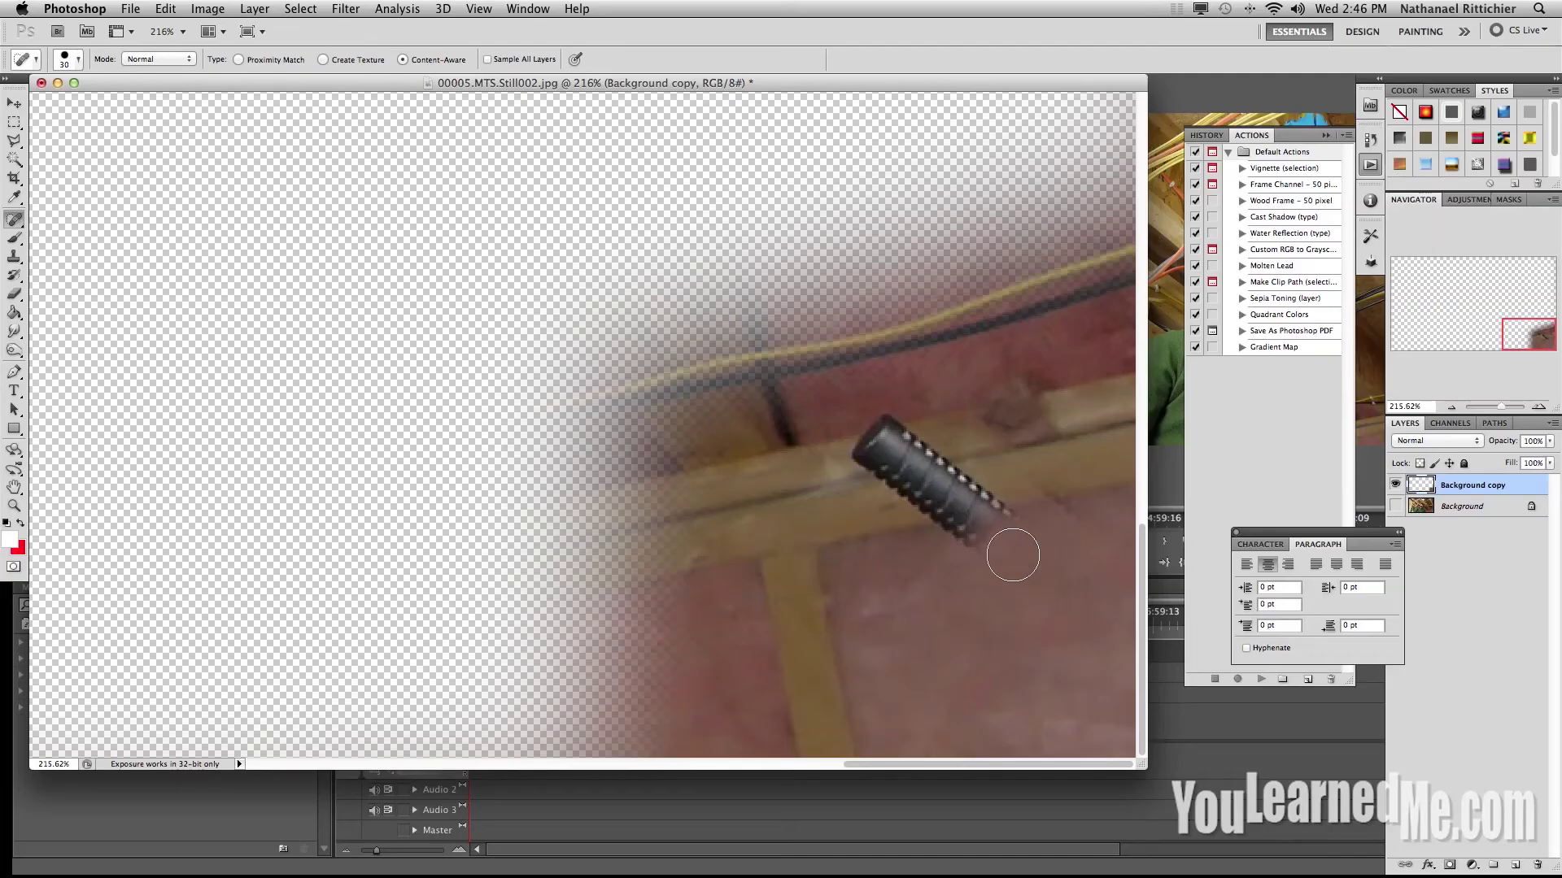
mouse_move(1013, 551)
left_mouse_down()
mouse_move(864, 449)
mouse_move(884, 429)
mouse_move(1021, 532)
left_mouse_up()
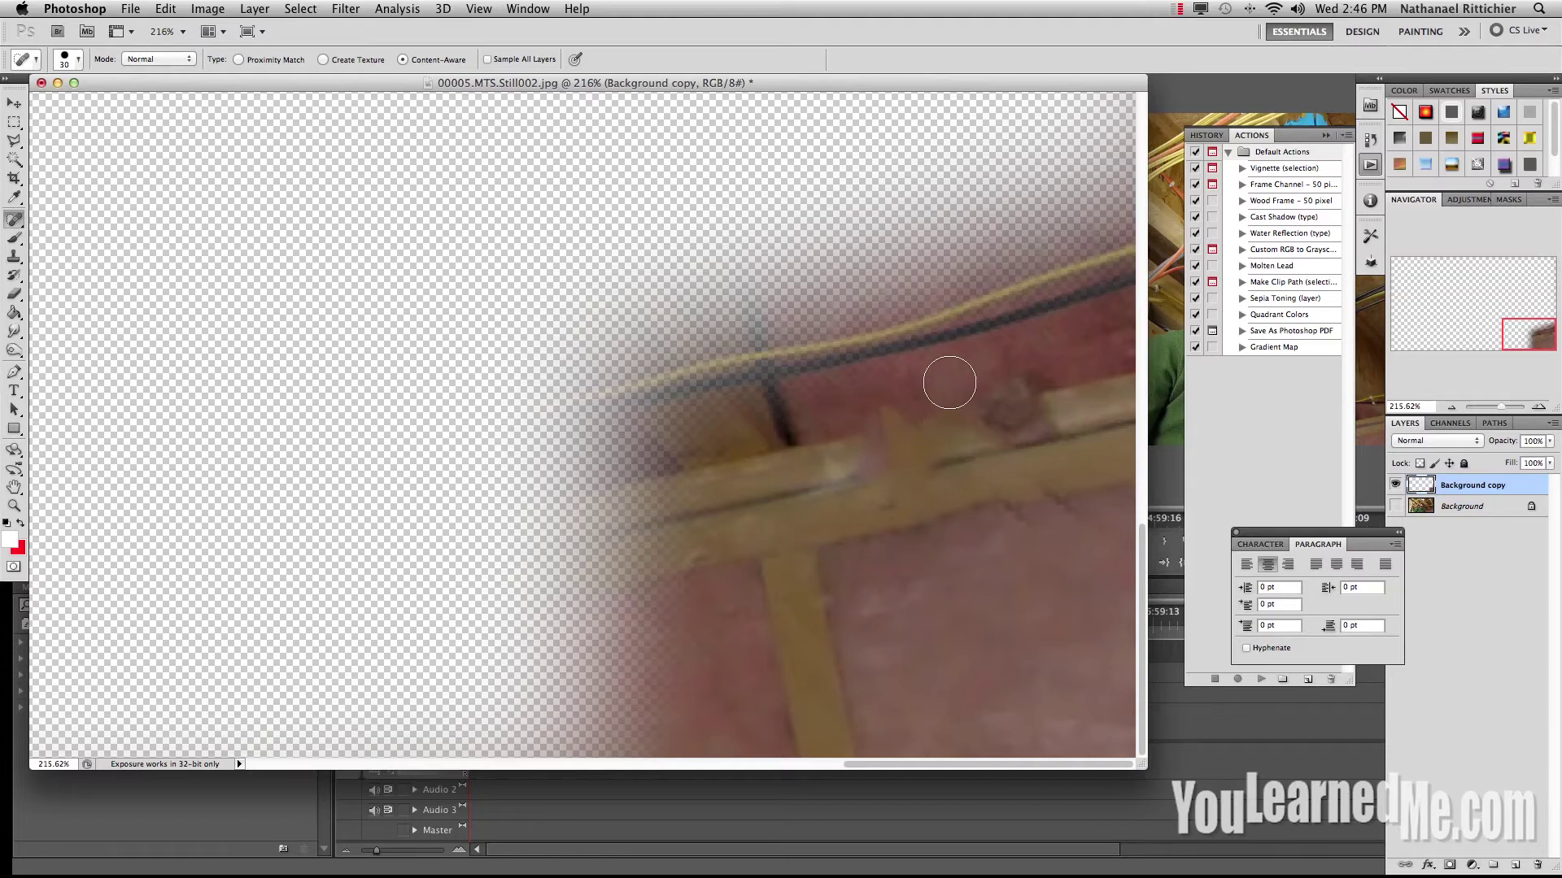
left_click(13, 257)
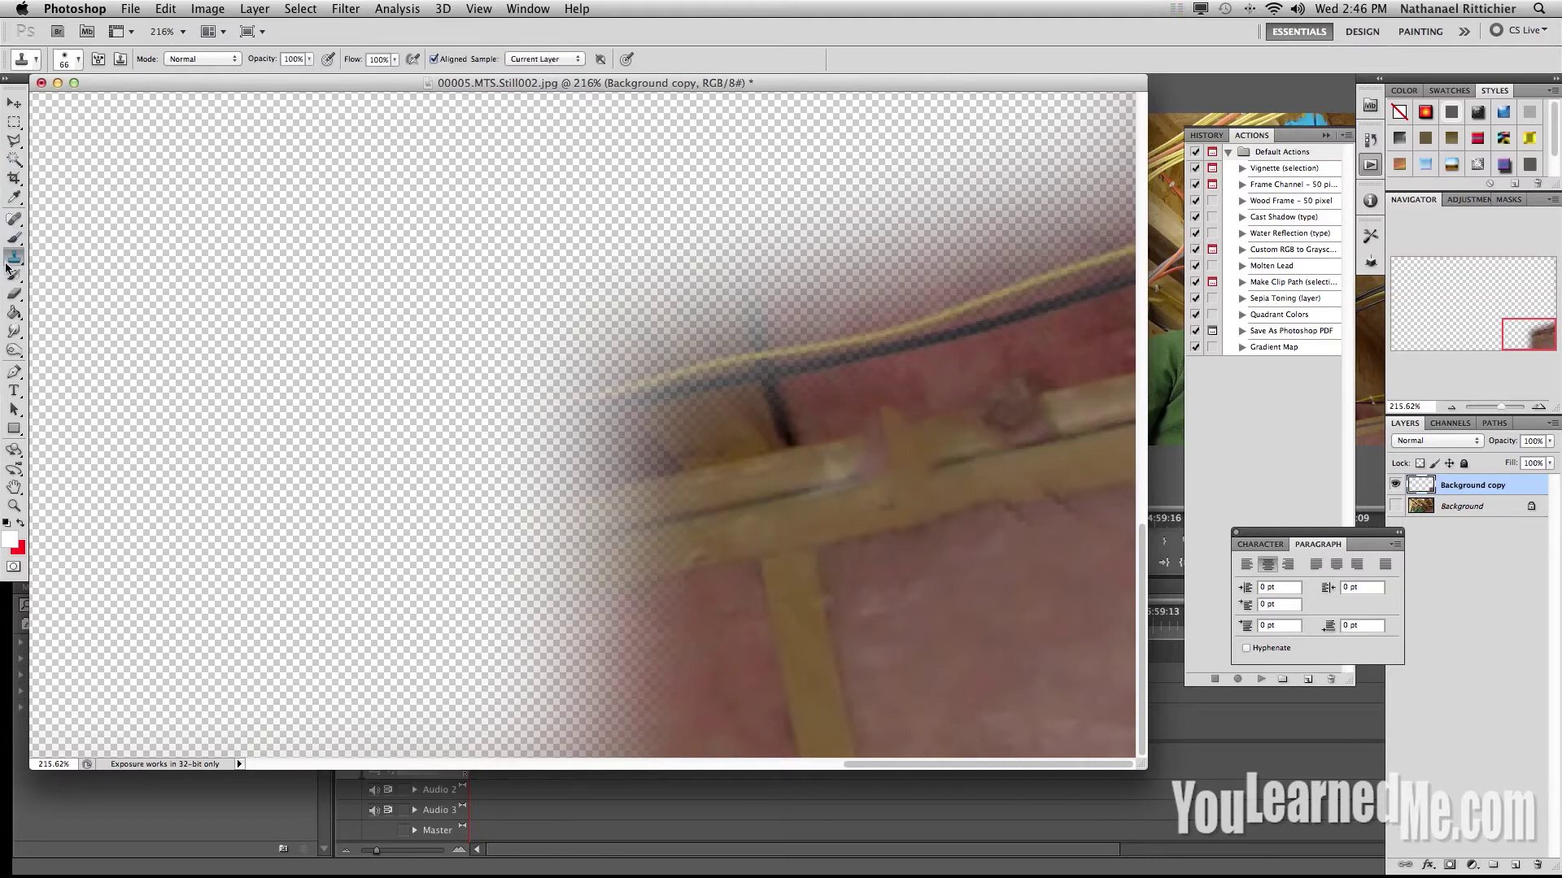
left_click_drag(973, 360, 870, 382)
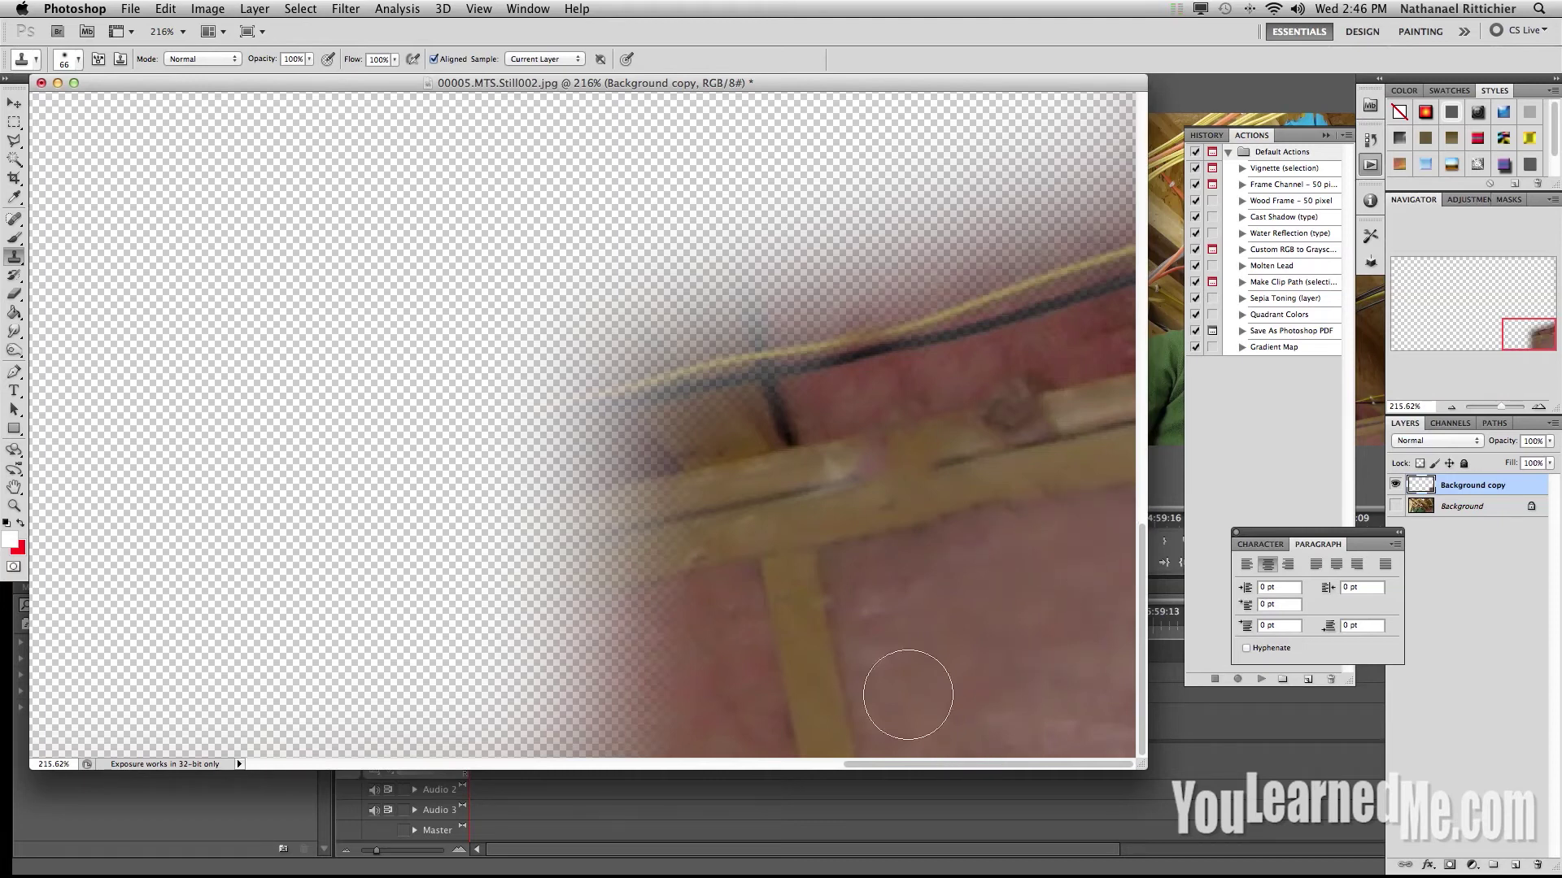
left_click(14, 220)
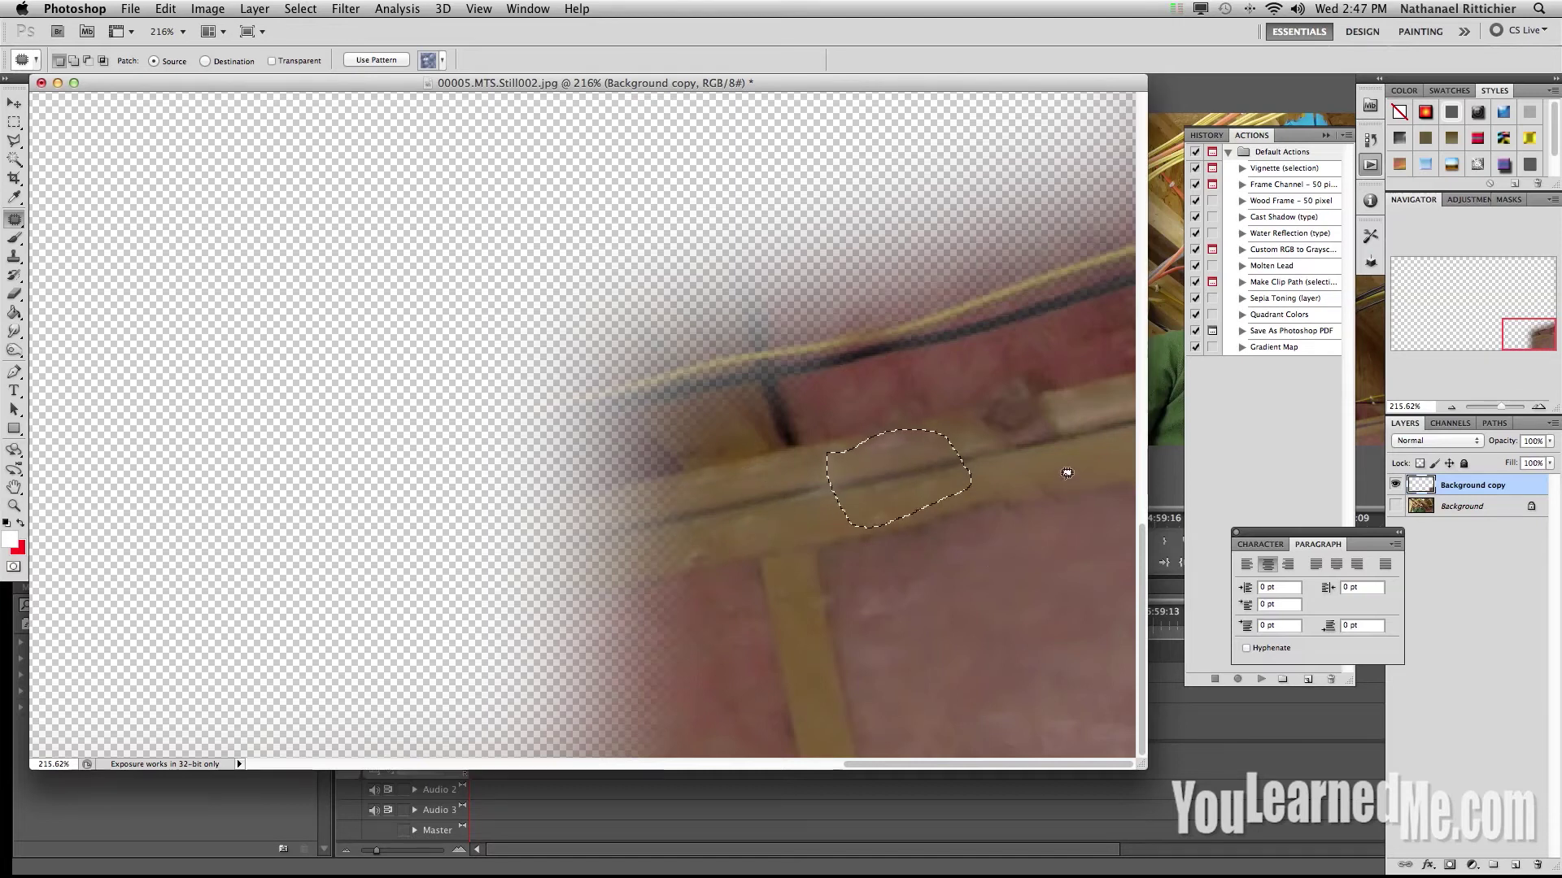
Step: Patch a blemish on the beam with nearby texture, then deselect
mouse_move(1062, 467)
left_mouse_down()
mouse_move(983, 490)
mouse_move(967, 530)
mouse_move(1063, 517)
mouse_move(1075, 491)
mouse_move(1058, 470)
mouse_move(929, 525)
left_mouse_up()
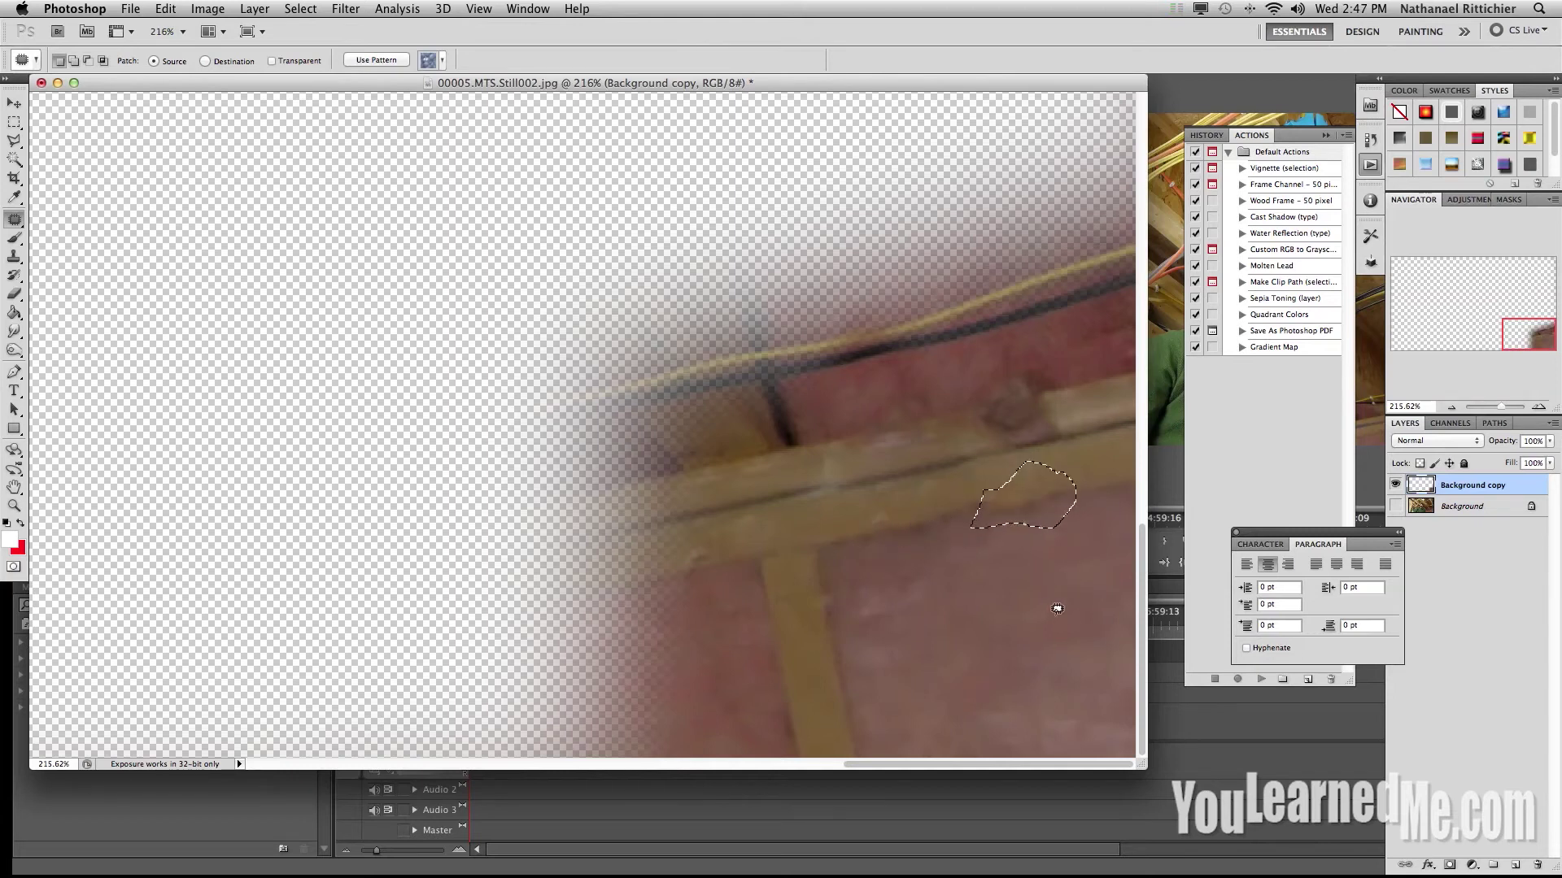
left_click(1057, 608)
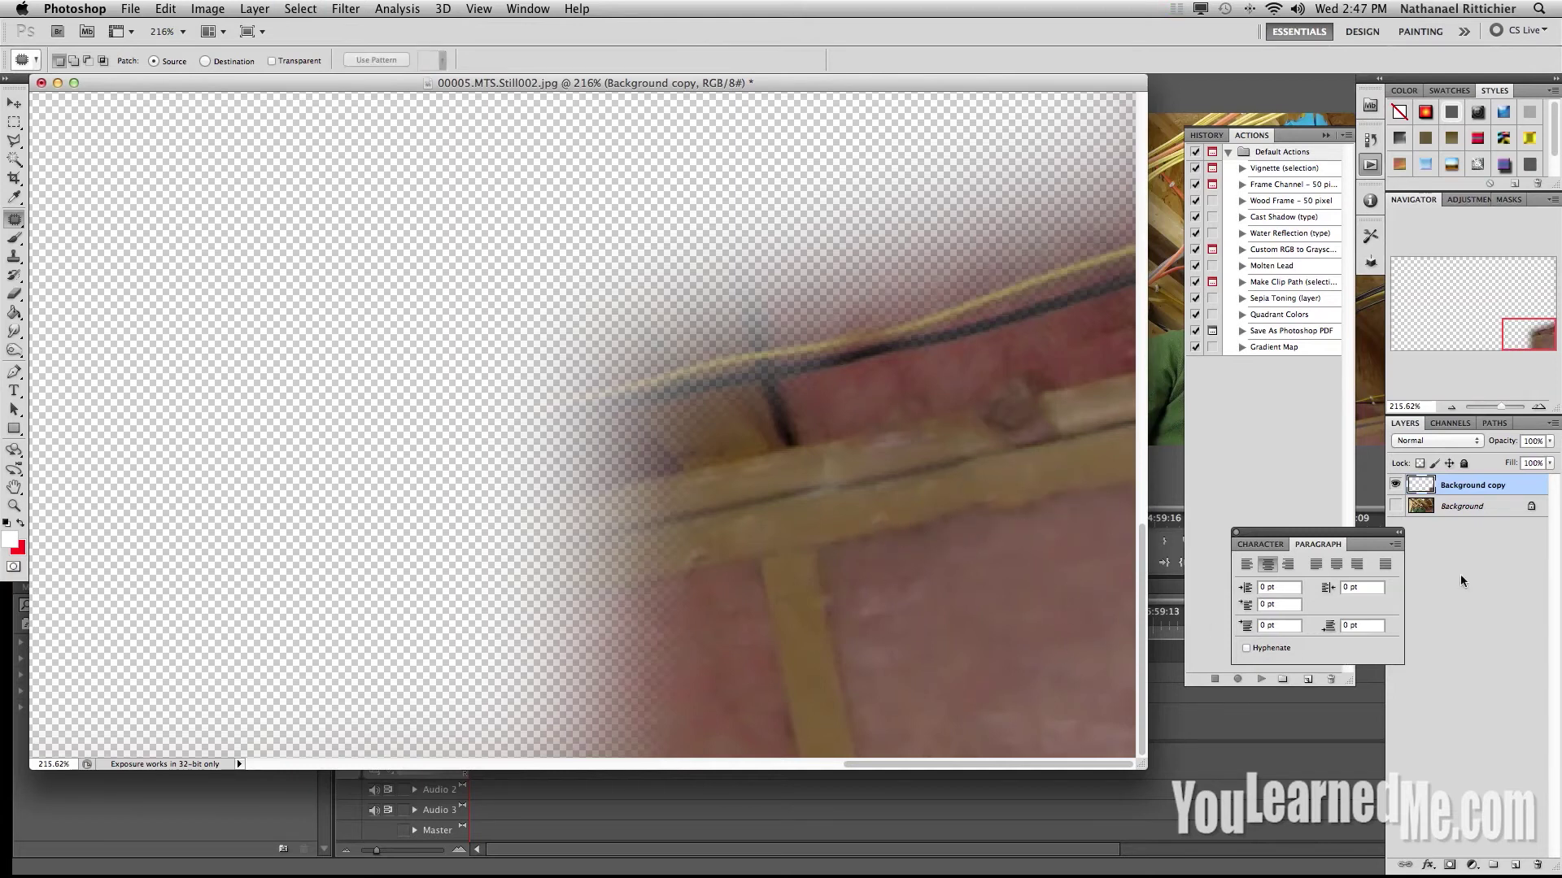
Step: Show the original Background under the patch layer and zoom out to compare the full frame
left_click(1456, 506)
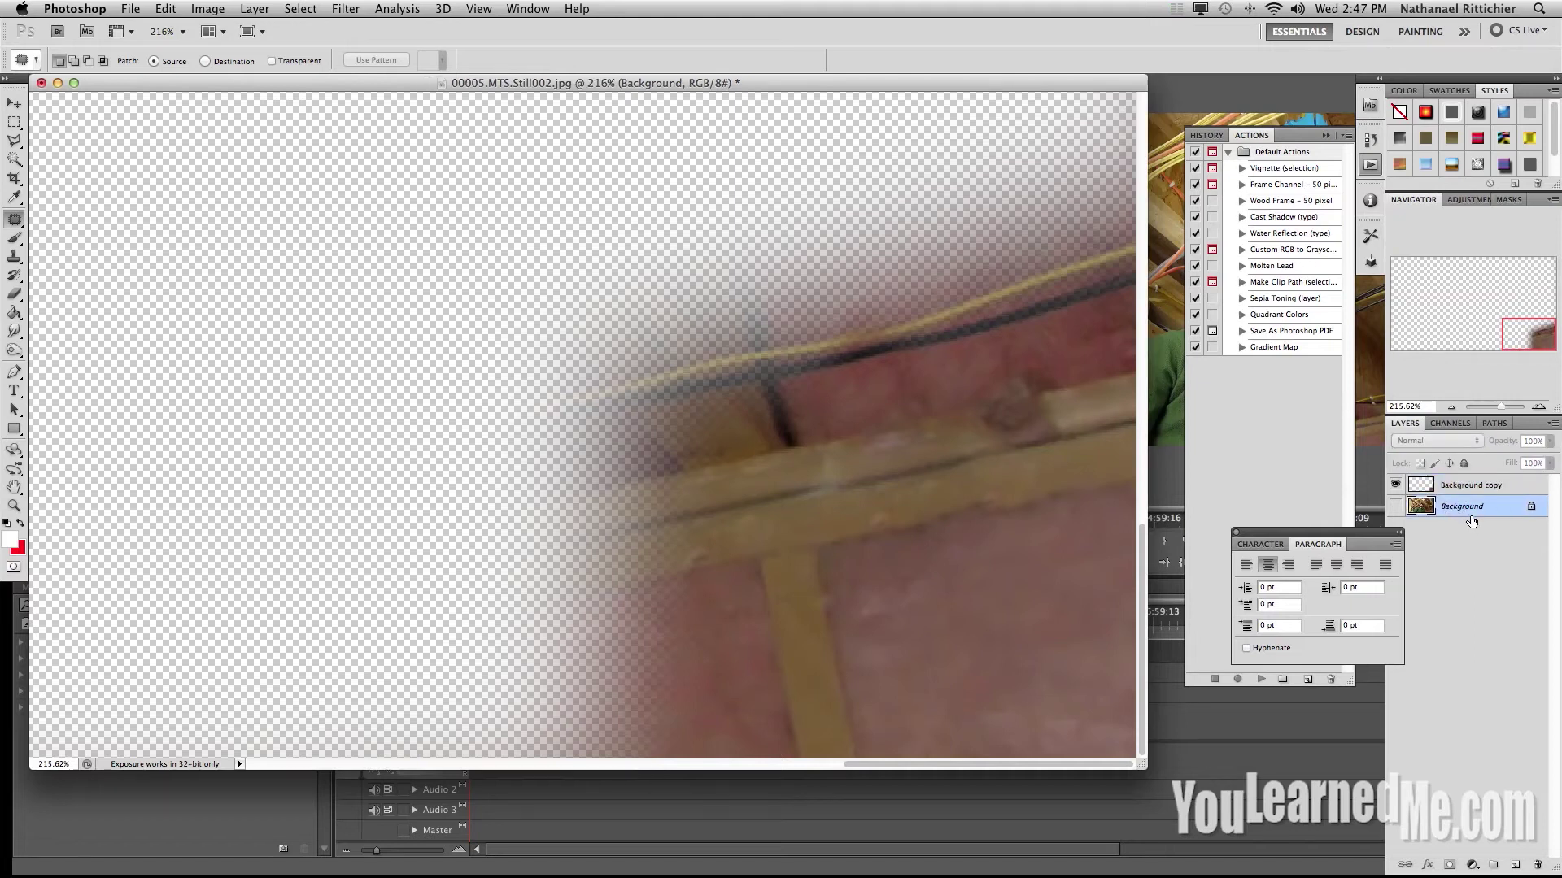
left_click(1396, 506)
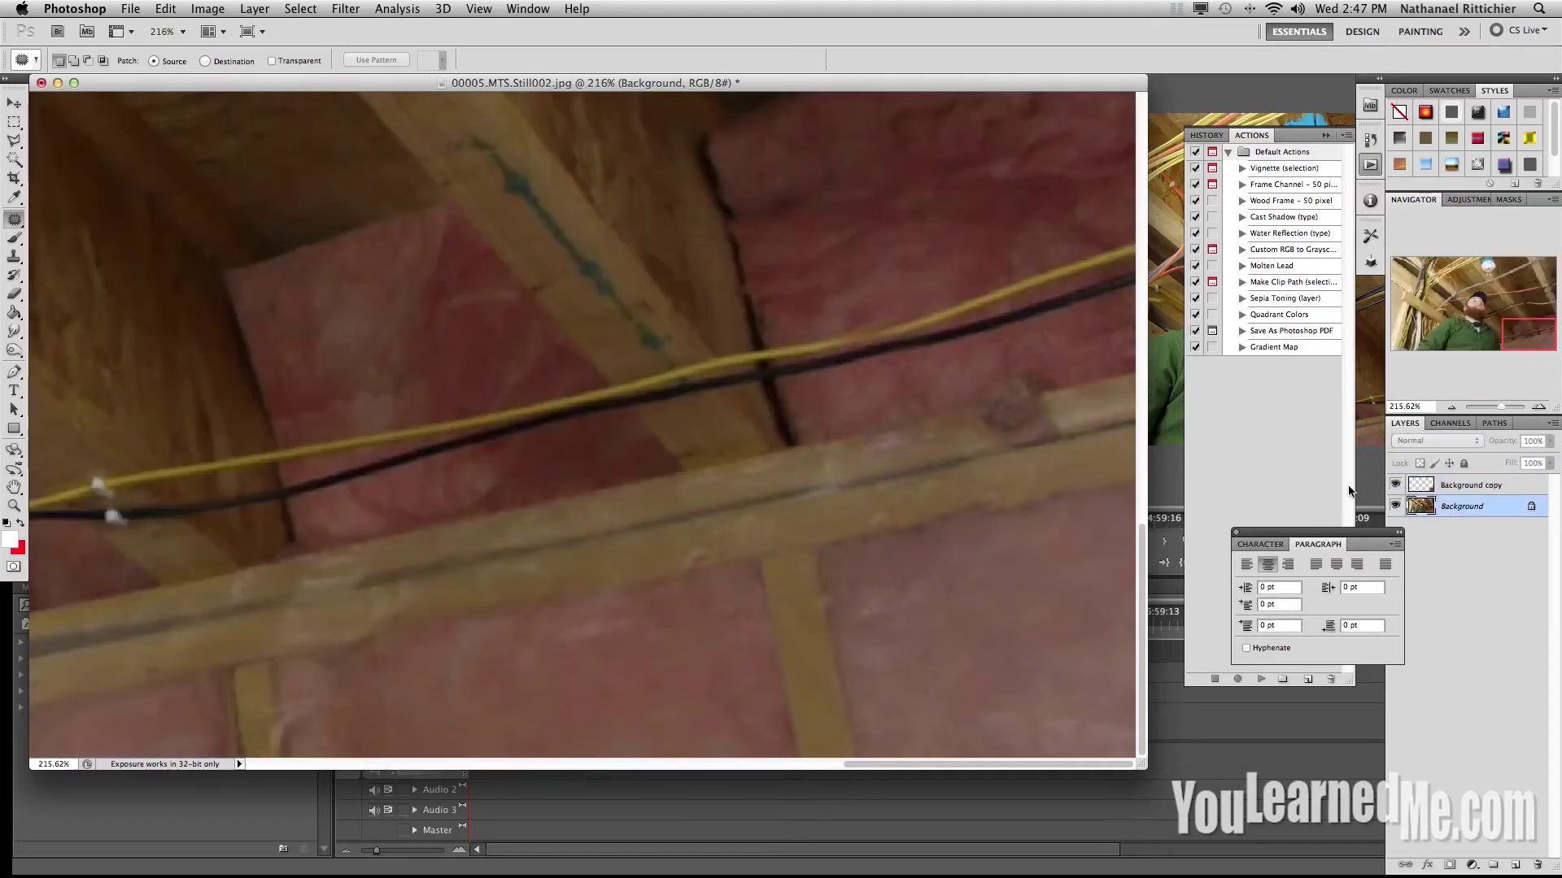
scroll(948, 412, "down", 10)
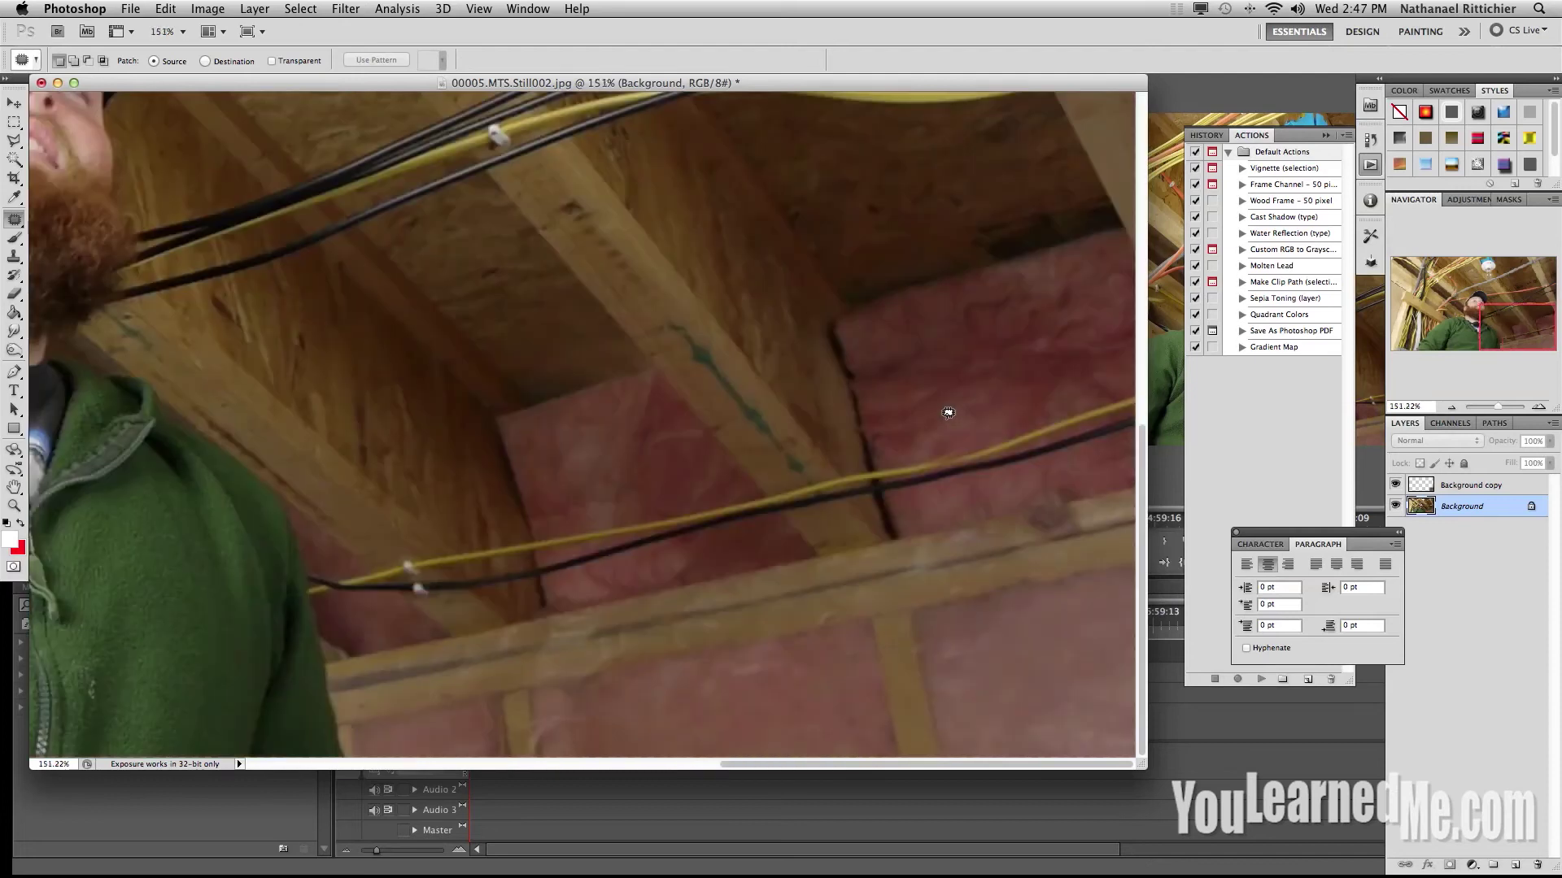
scroll(949, 413, "up", 2)
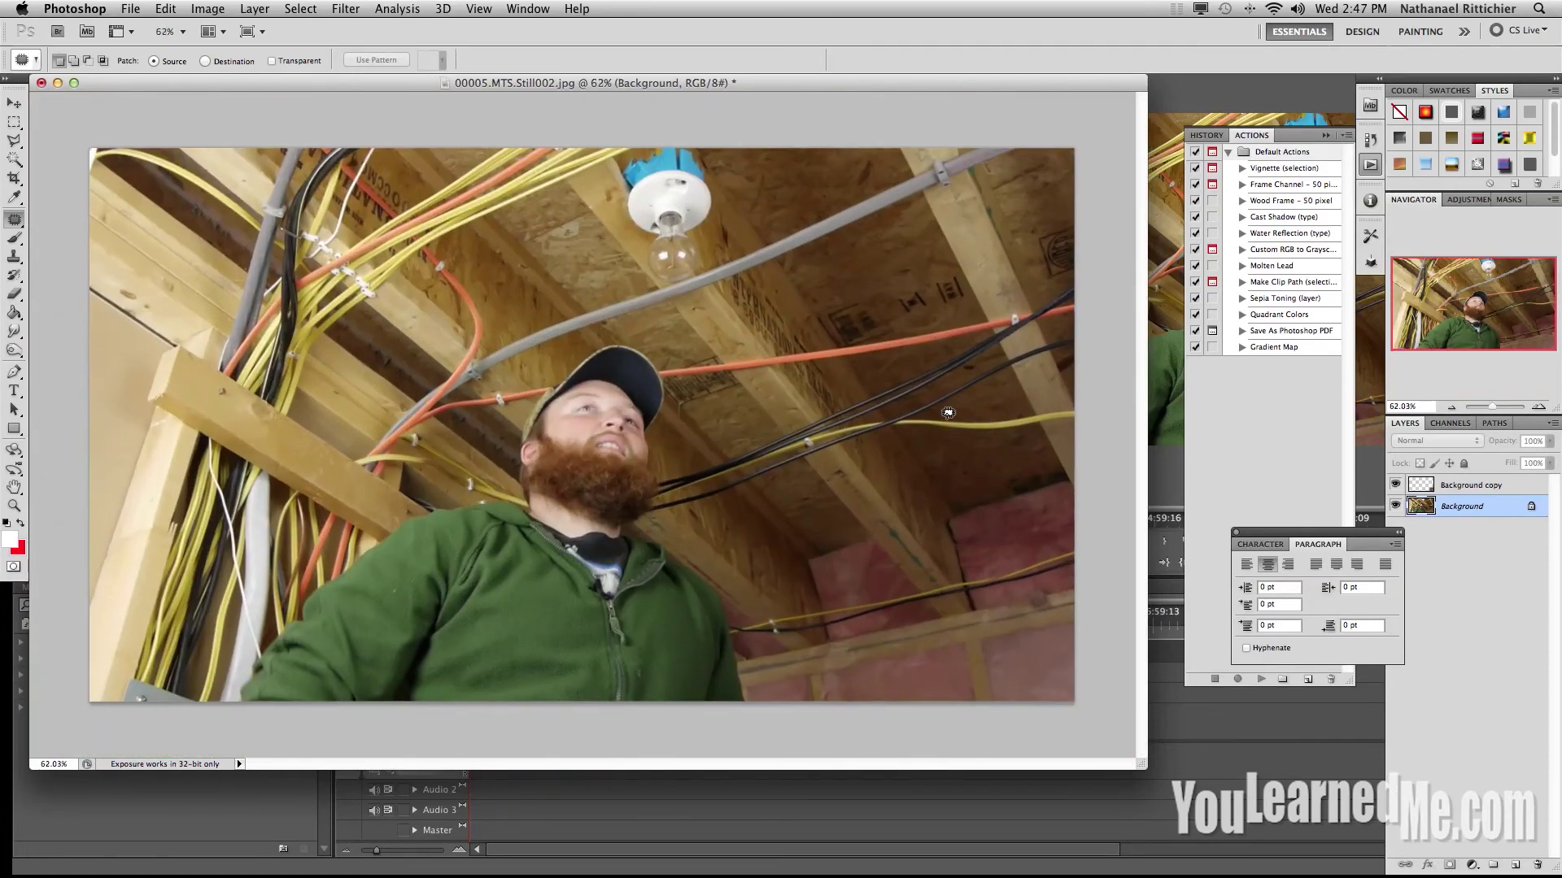
left_click(1397, 486)
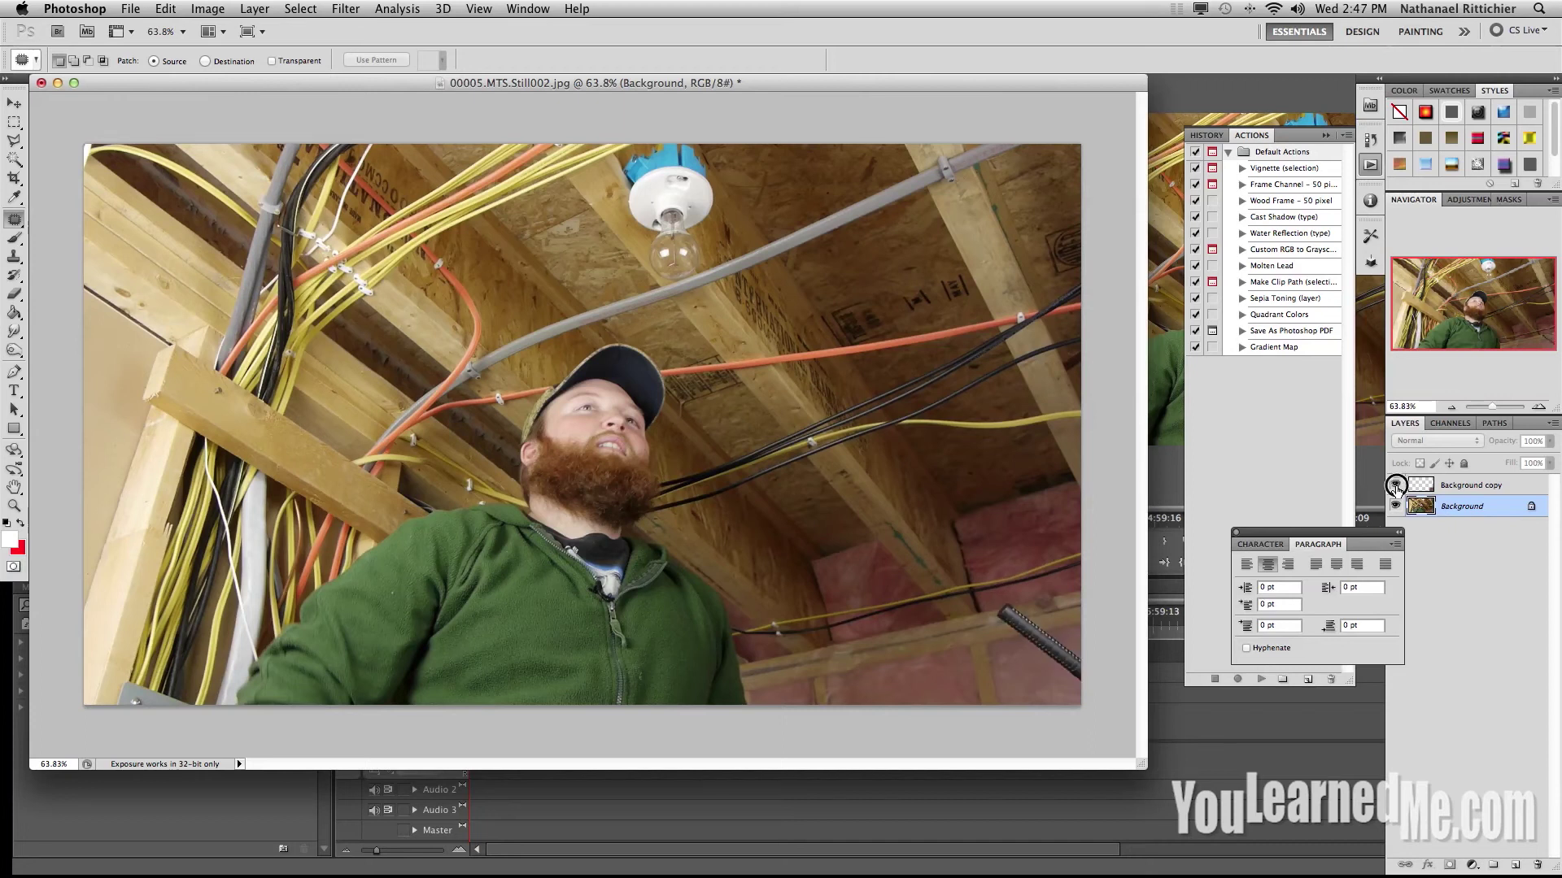
left_click(1396, 488)
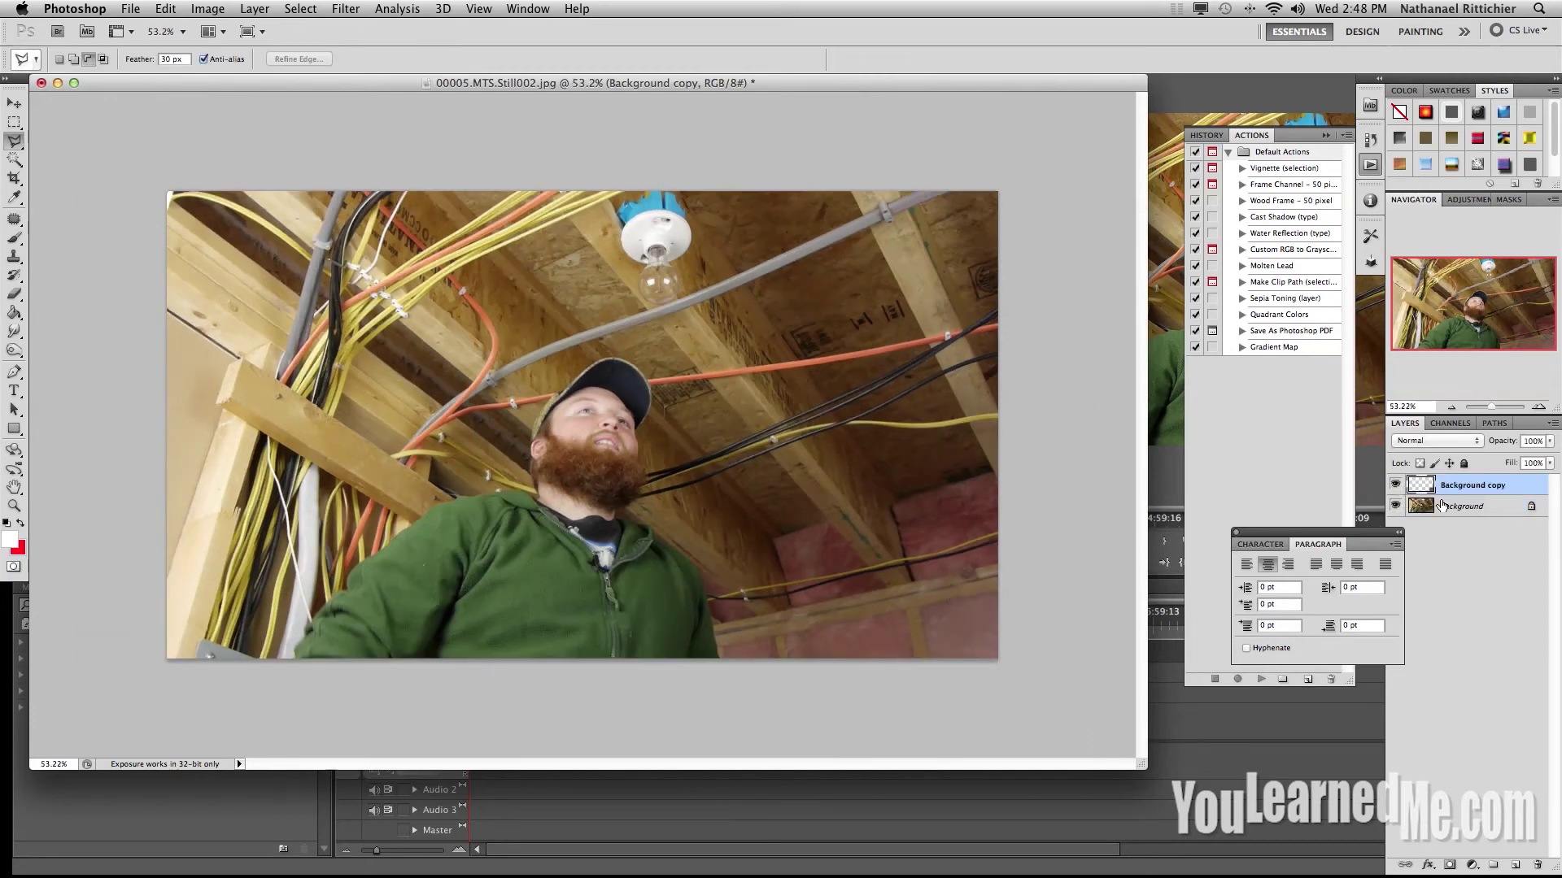
left_click(1442, 506)
Step: Delete the Background layer and save the patch as fix.png in PNG format
key("Delete")
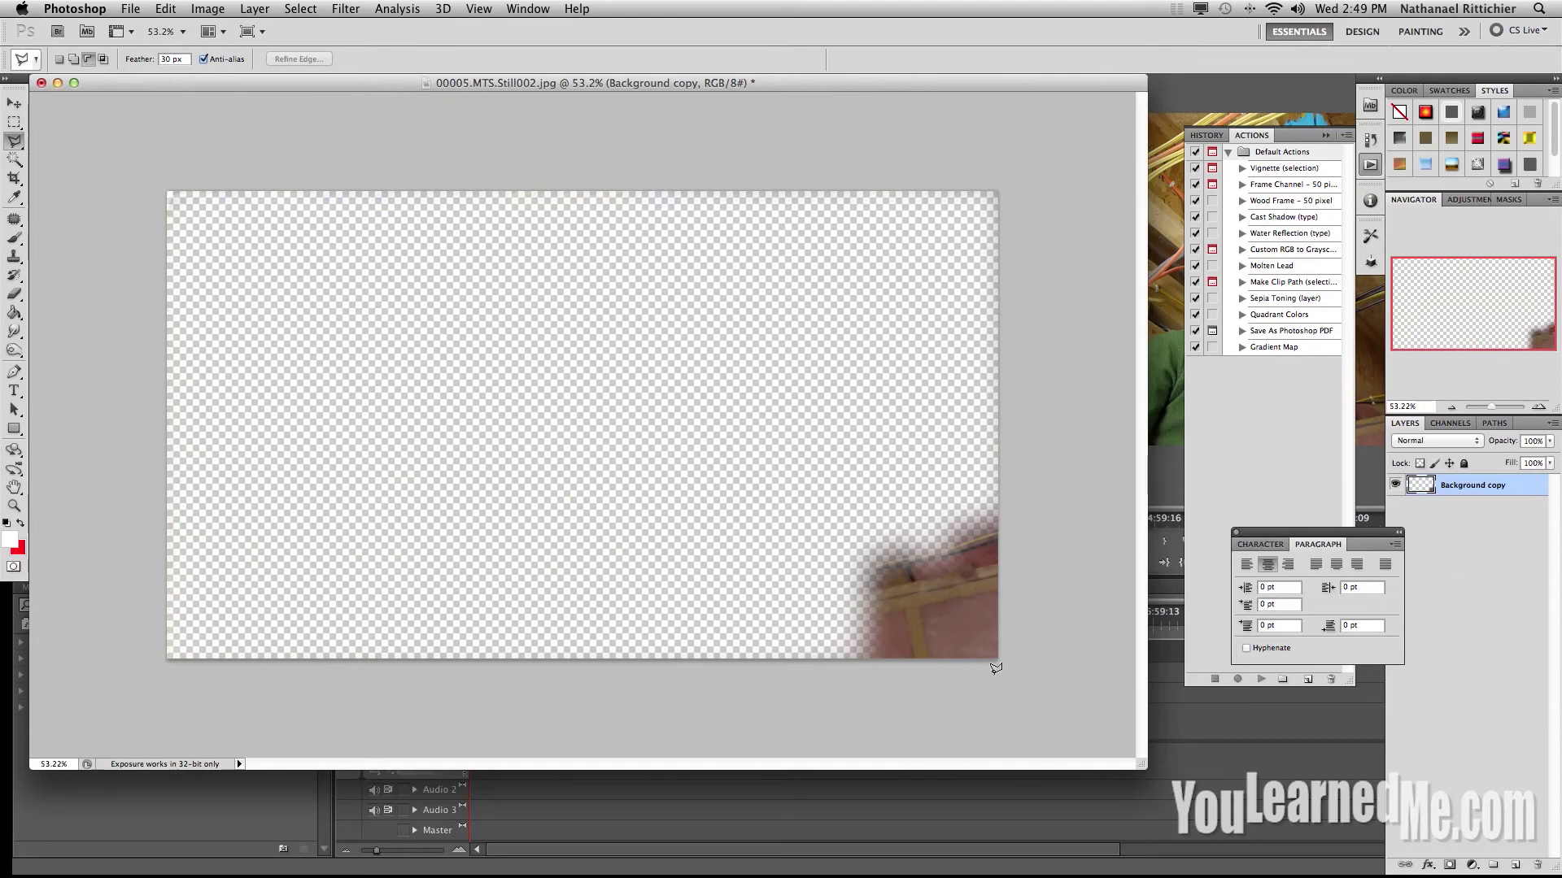
left_click(145, 11)
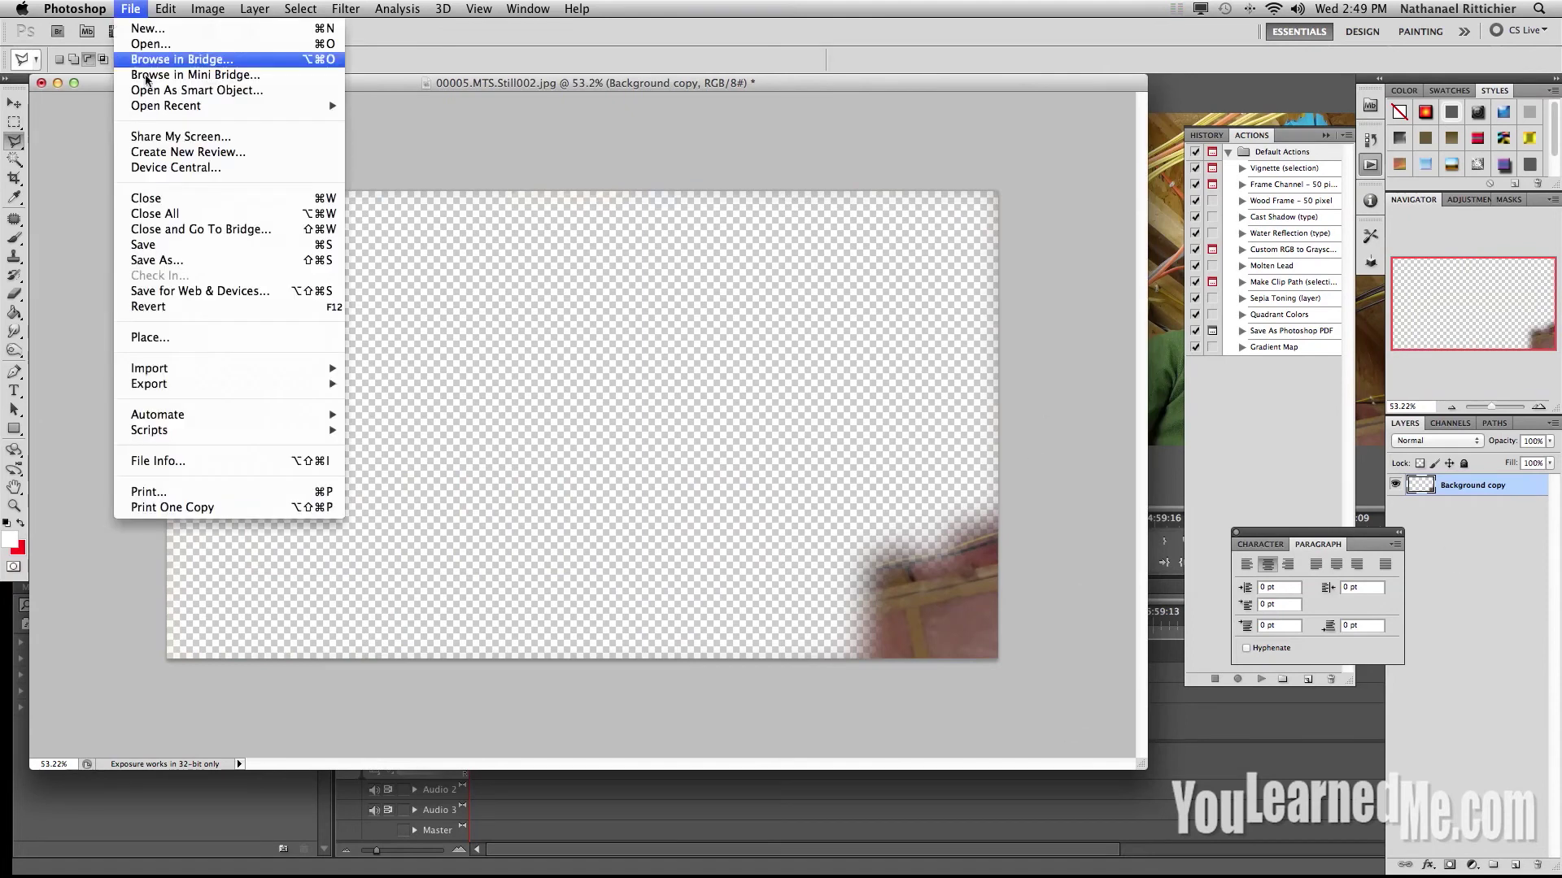
left_click(155, 262)
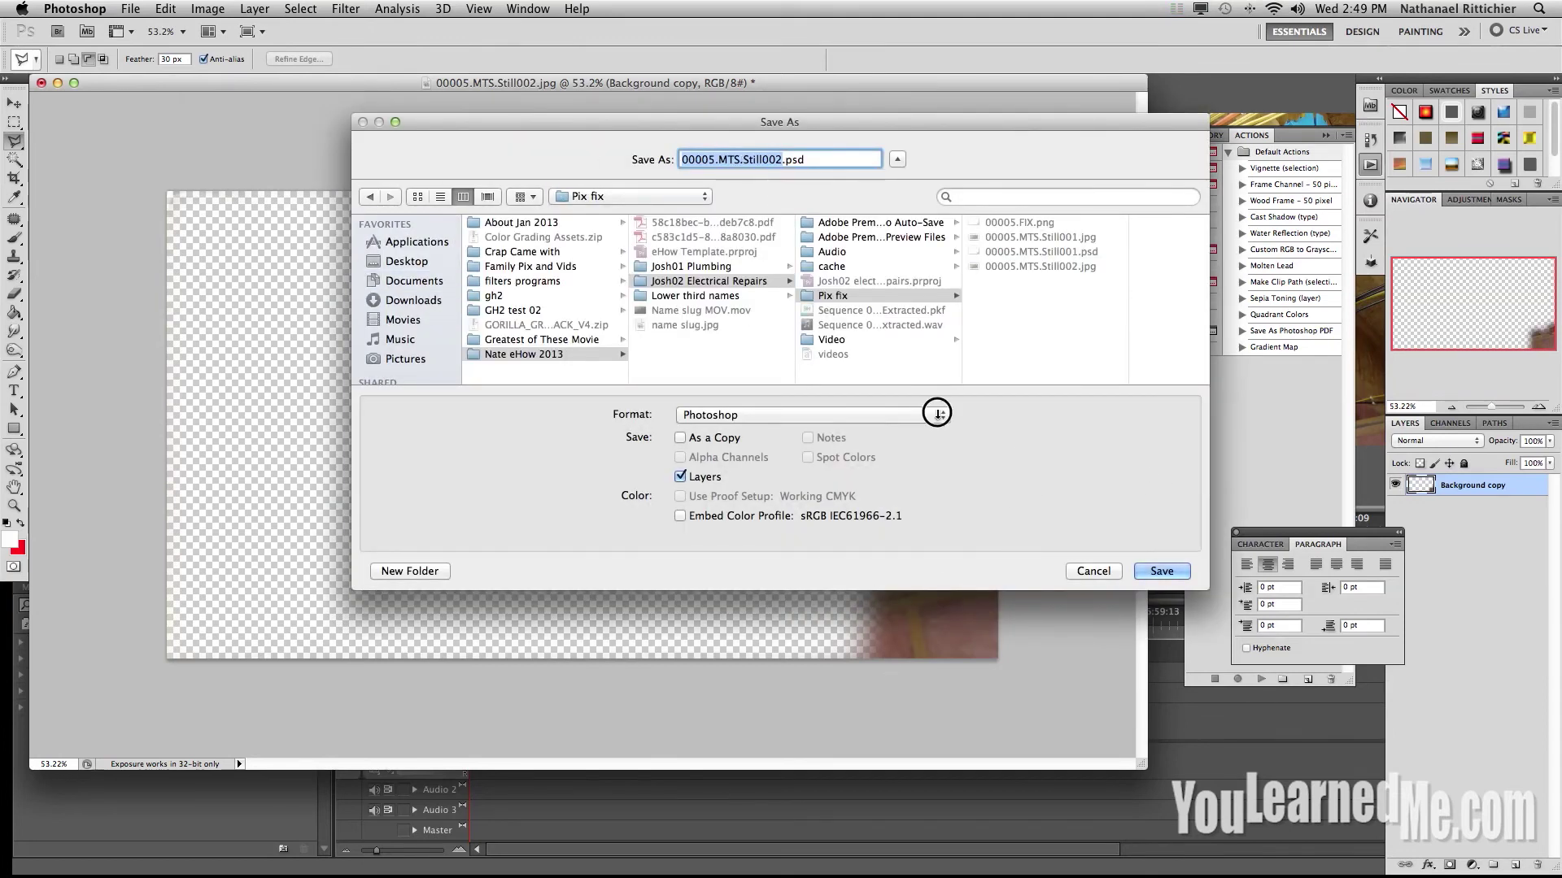
left_click(937, 414)
left_click(877, 343)
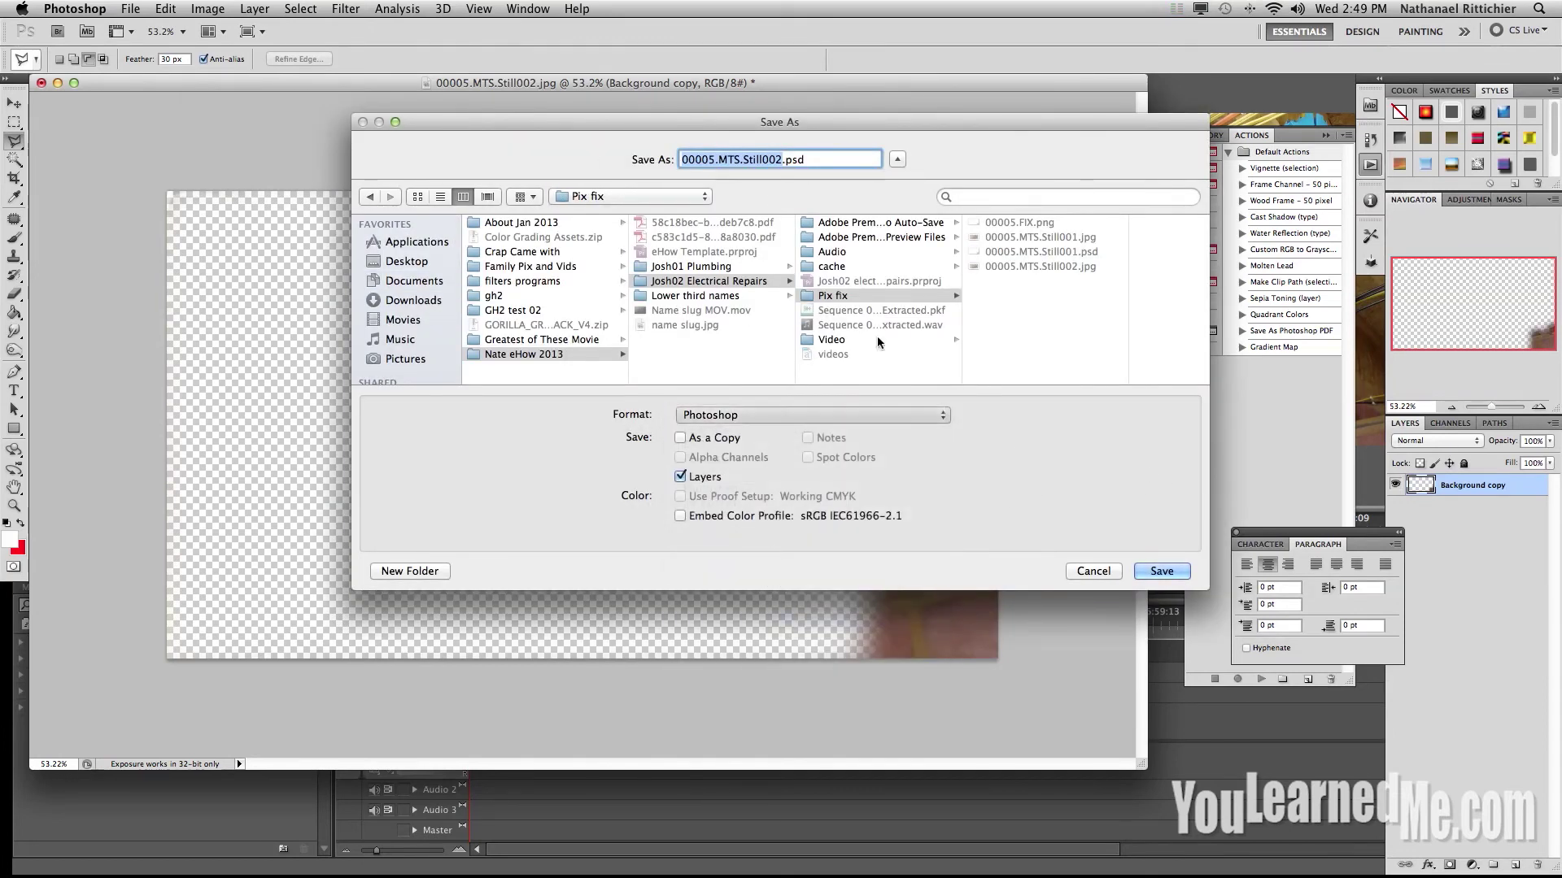
type("f.png")
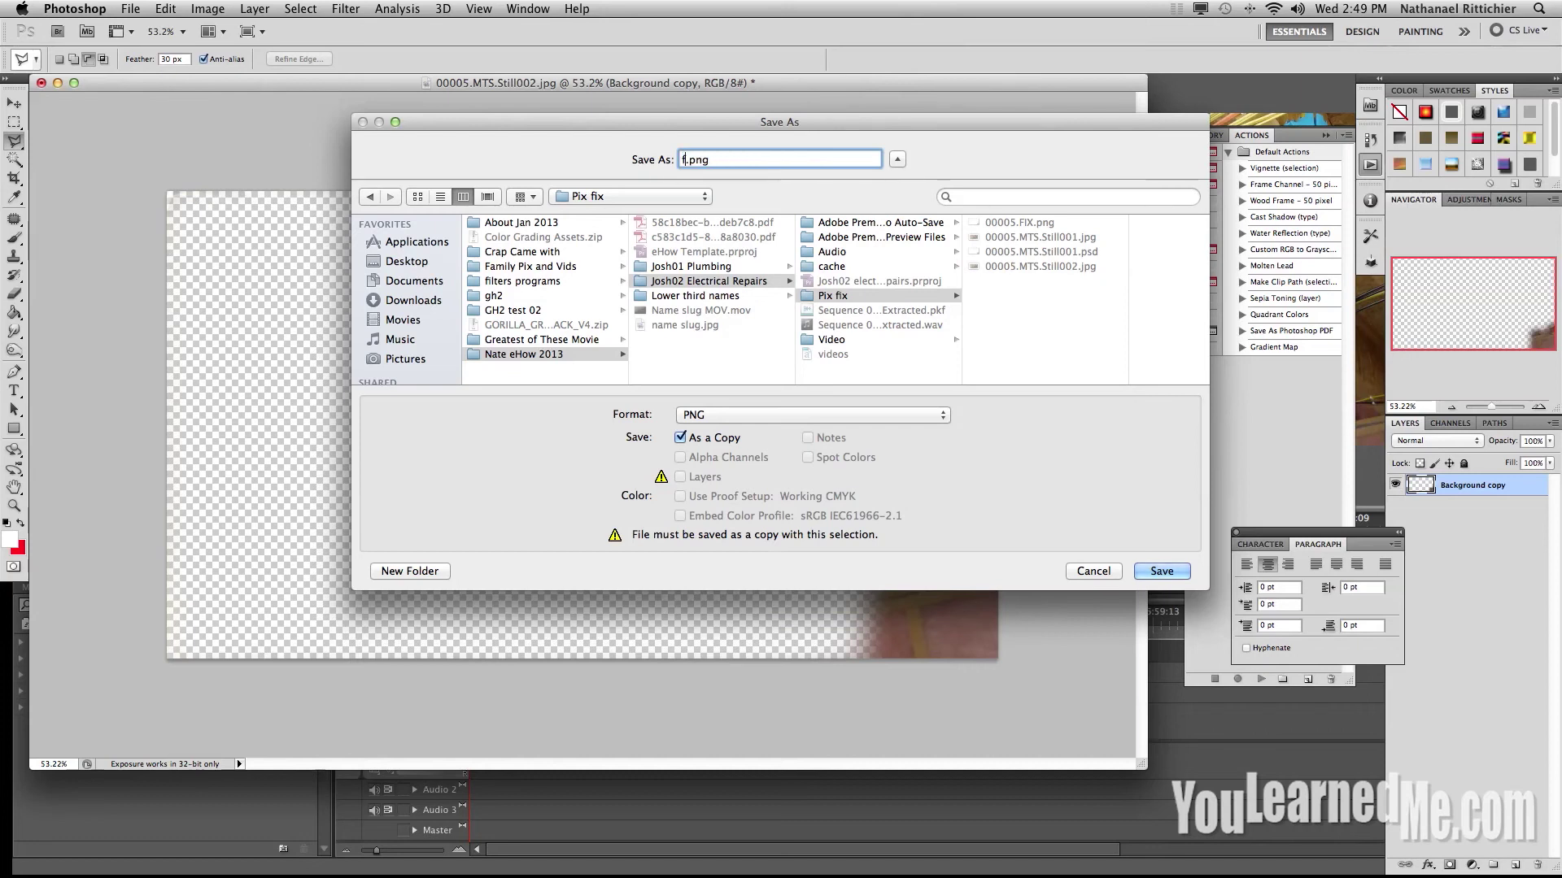
type("ix")
key("Return")
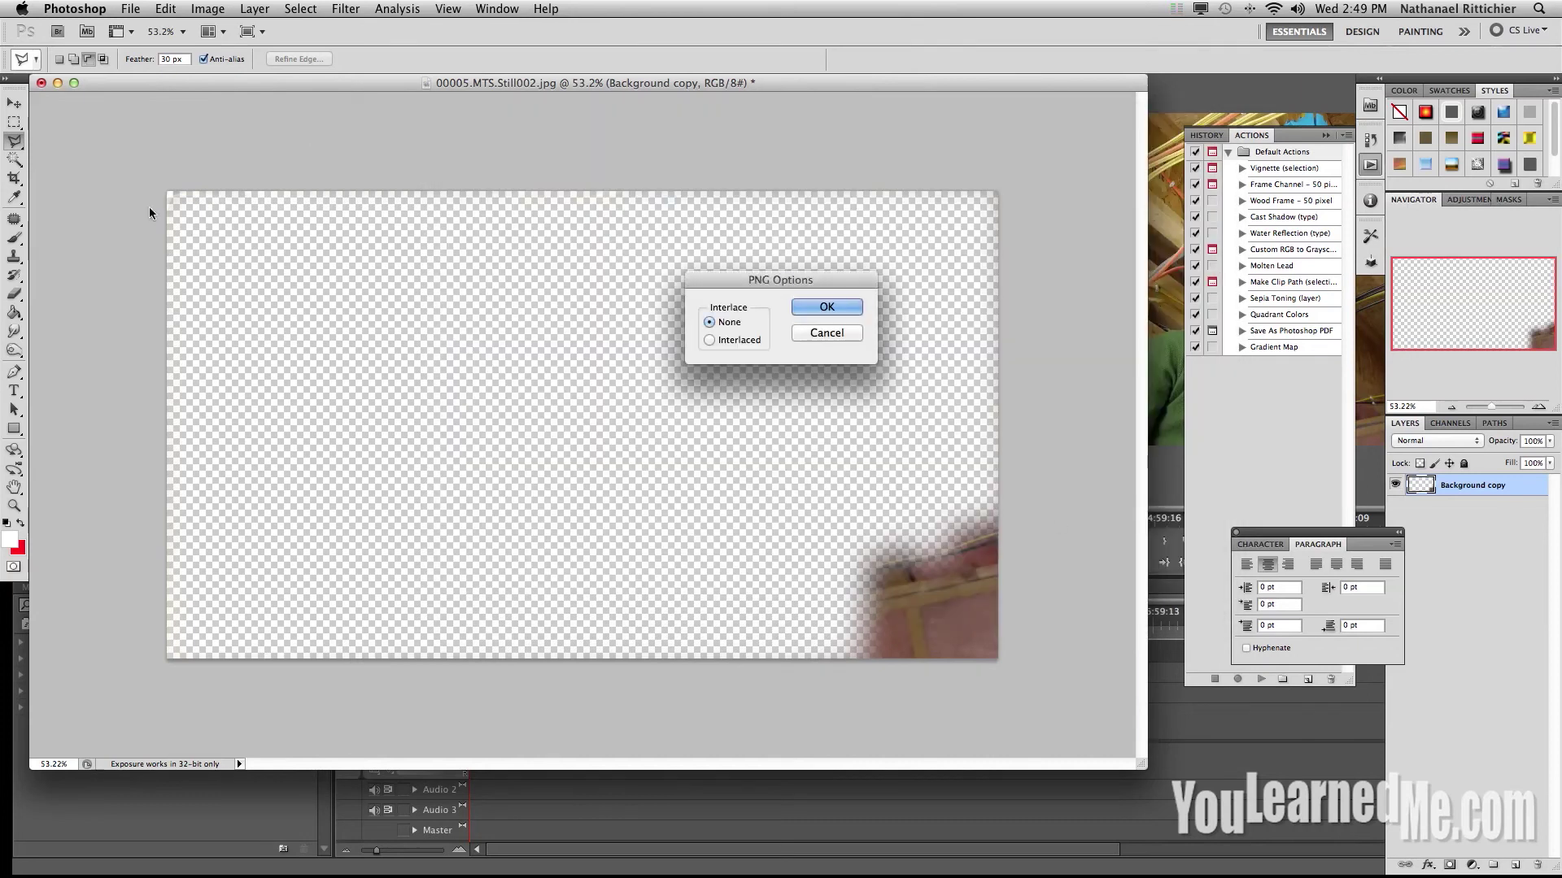
left_click(822, 303)
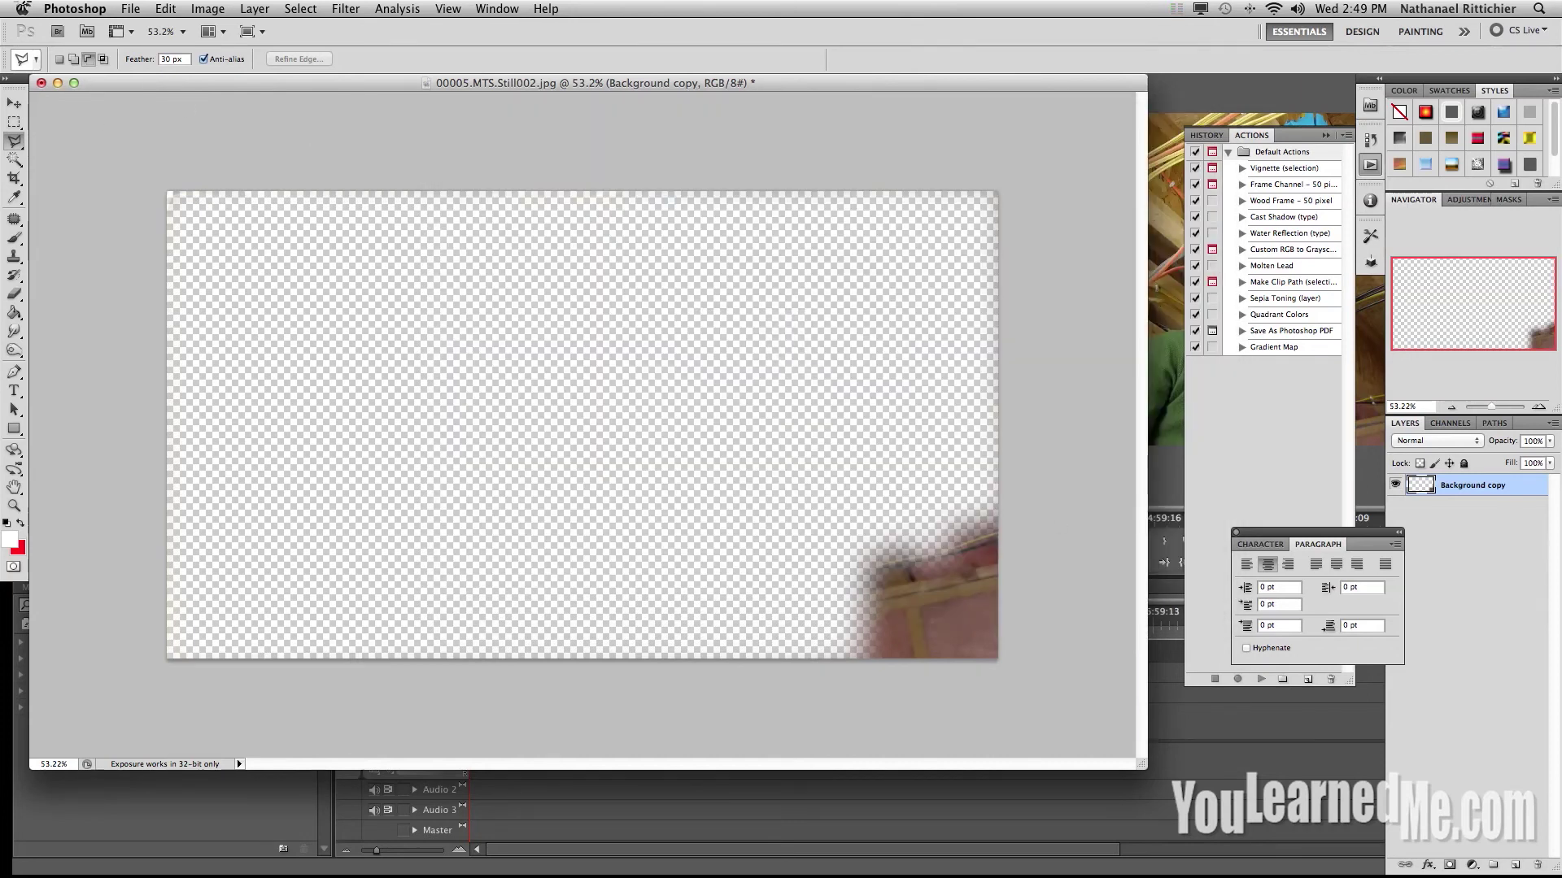
Step: Import fix.png from Finder into Premiere's Fix bin
key("super+Tab")
left_click(936, 143)
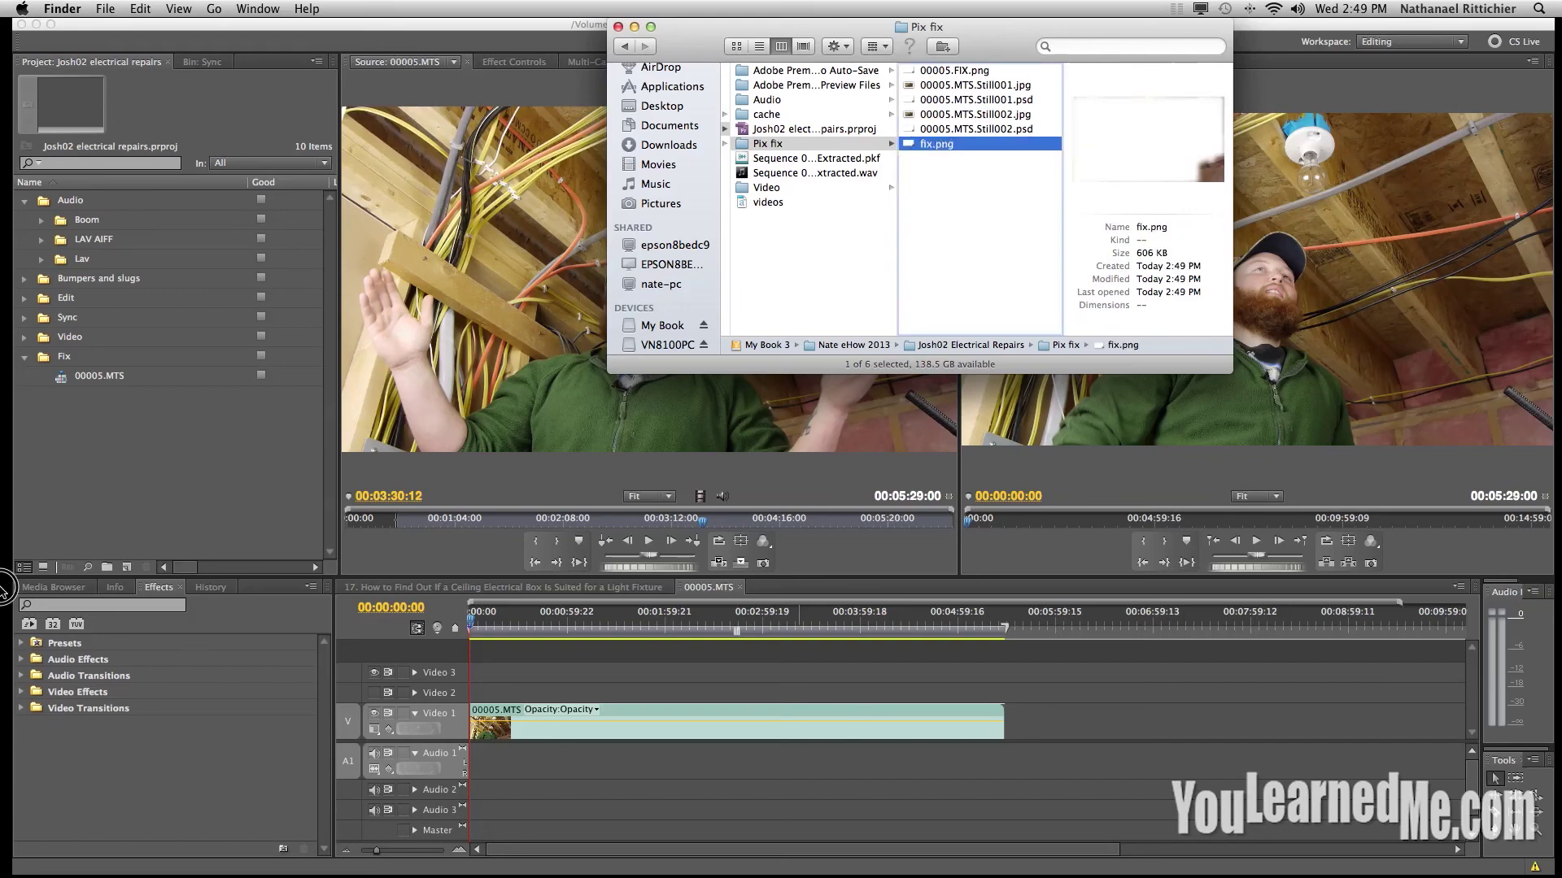
left_click_drag(4, 585, 65, 425)
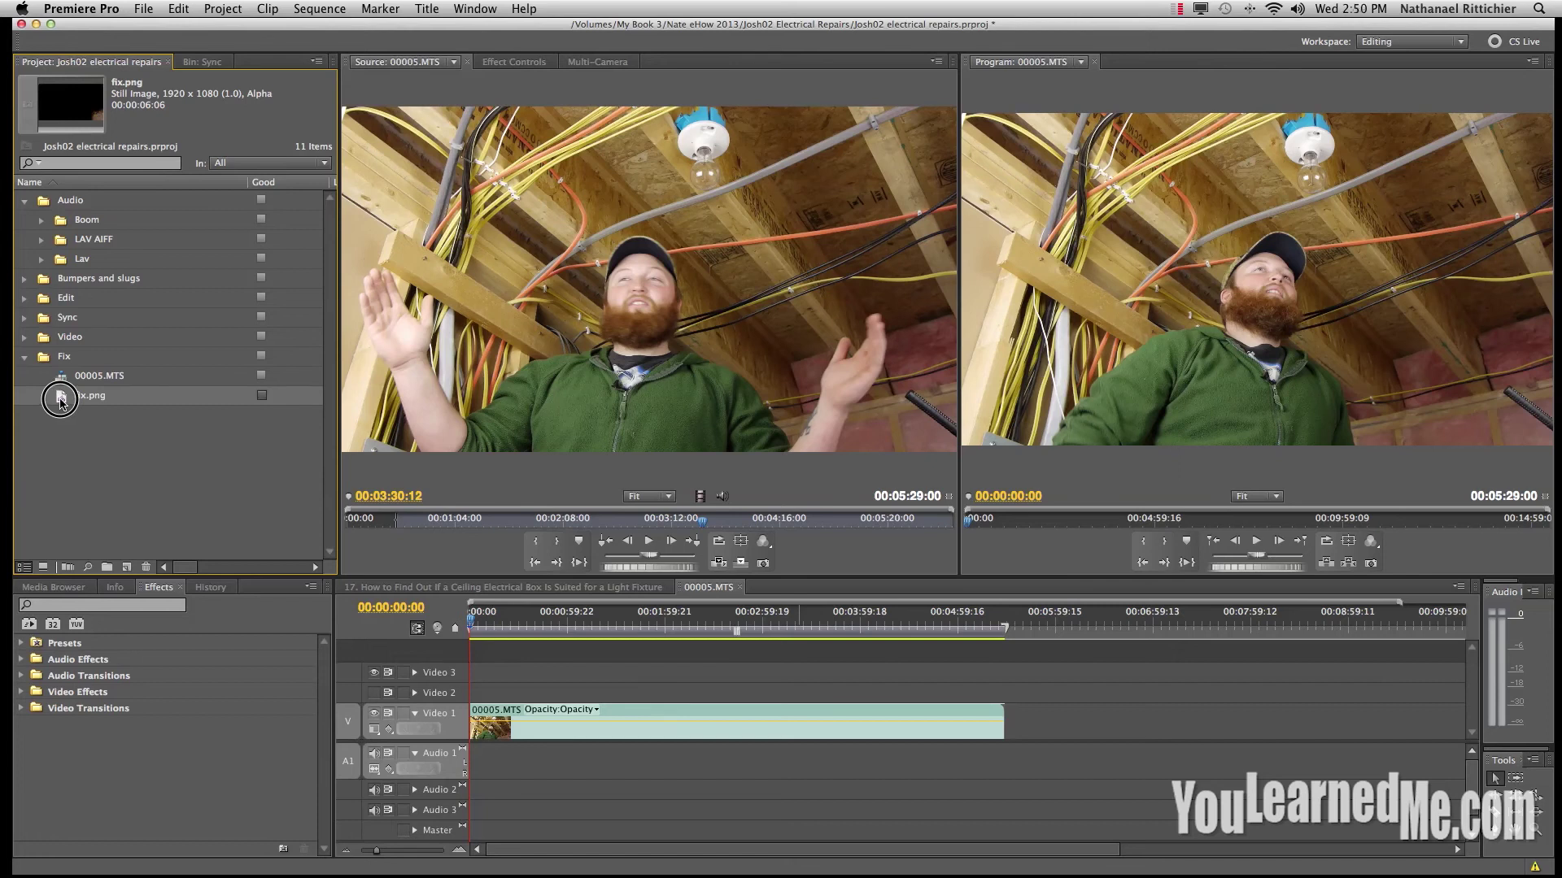
Step: Put fix.png on Video 2, stretch it to the end of 00005.MTS, and play from the start
left_click_drag(60, 399, 464, 698)
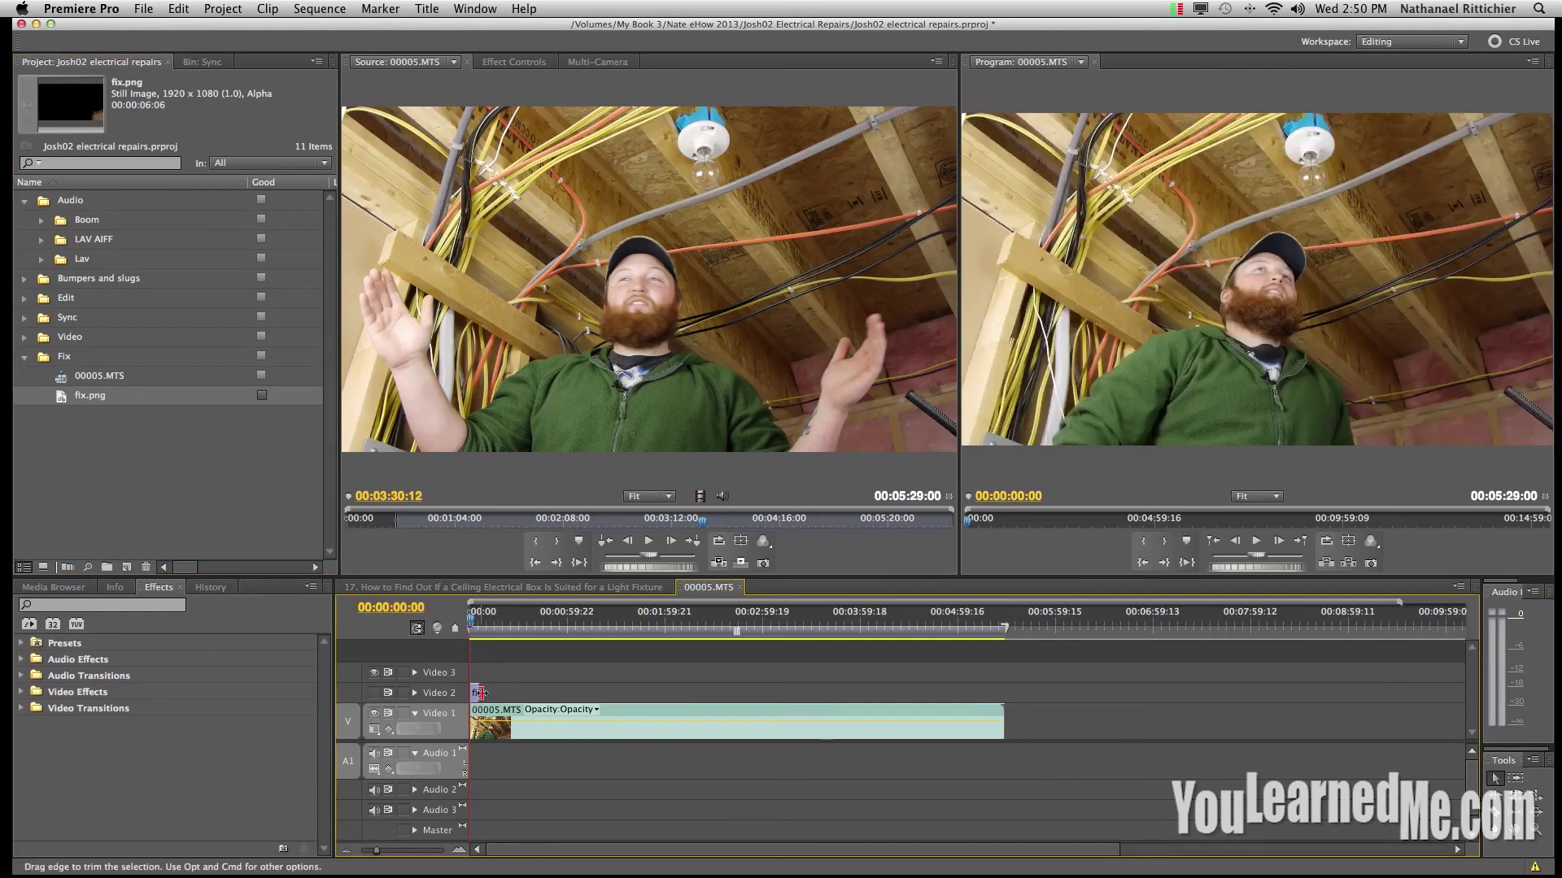
left_click_drag(482, 693, 1004, 686)
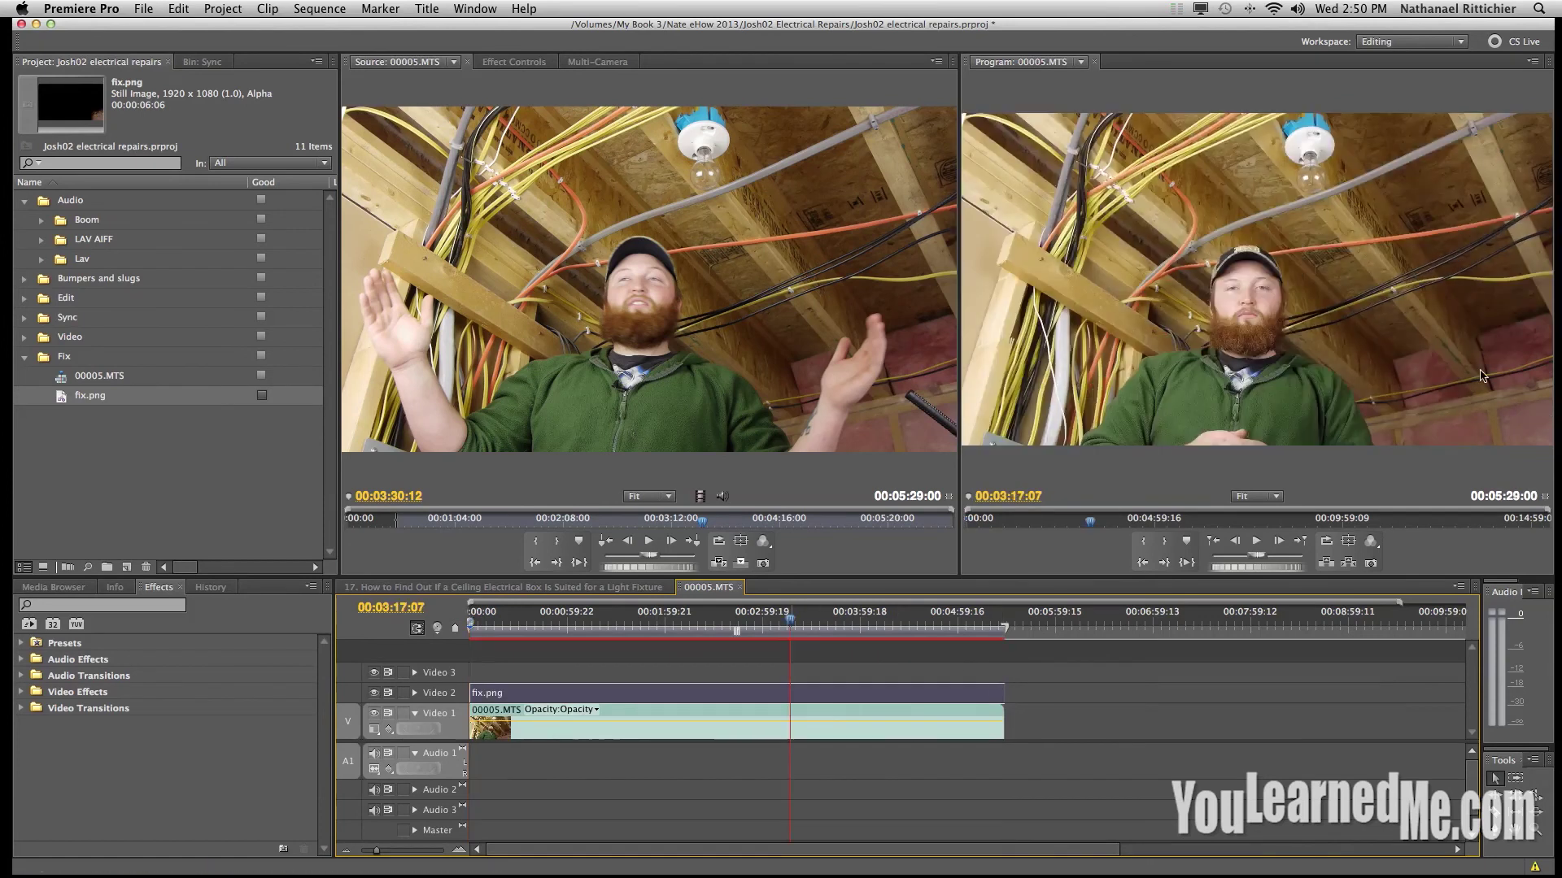
left_click(704, 621)
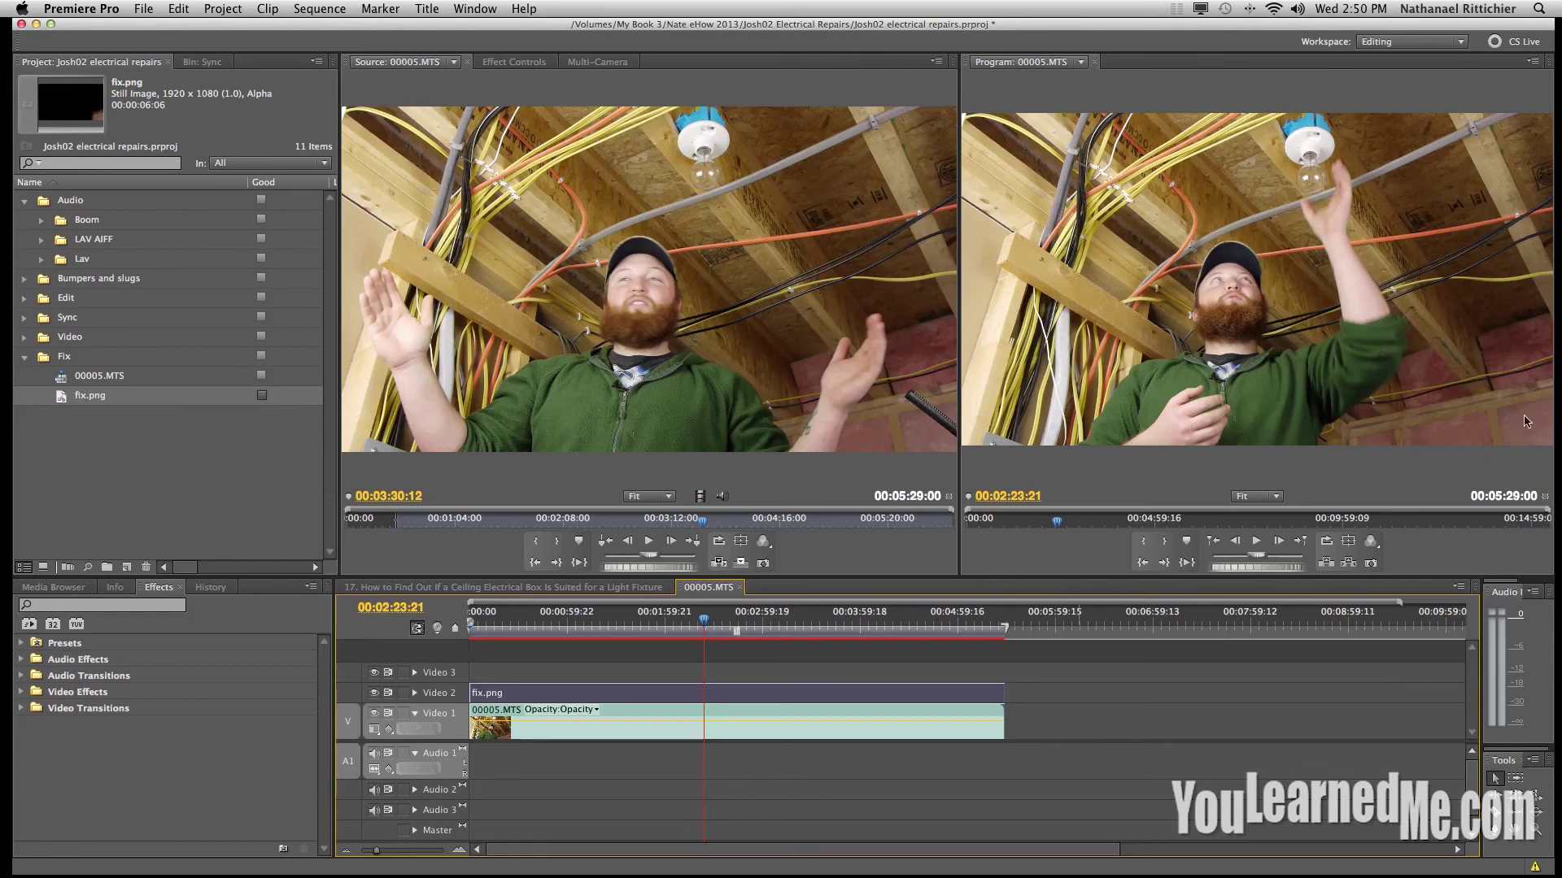
left_click(472, 624)
key("space")
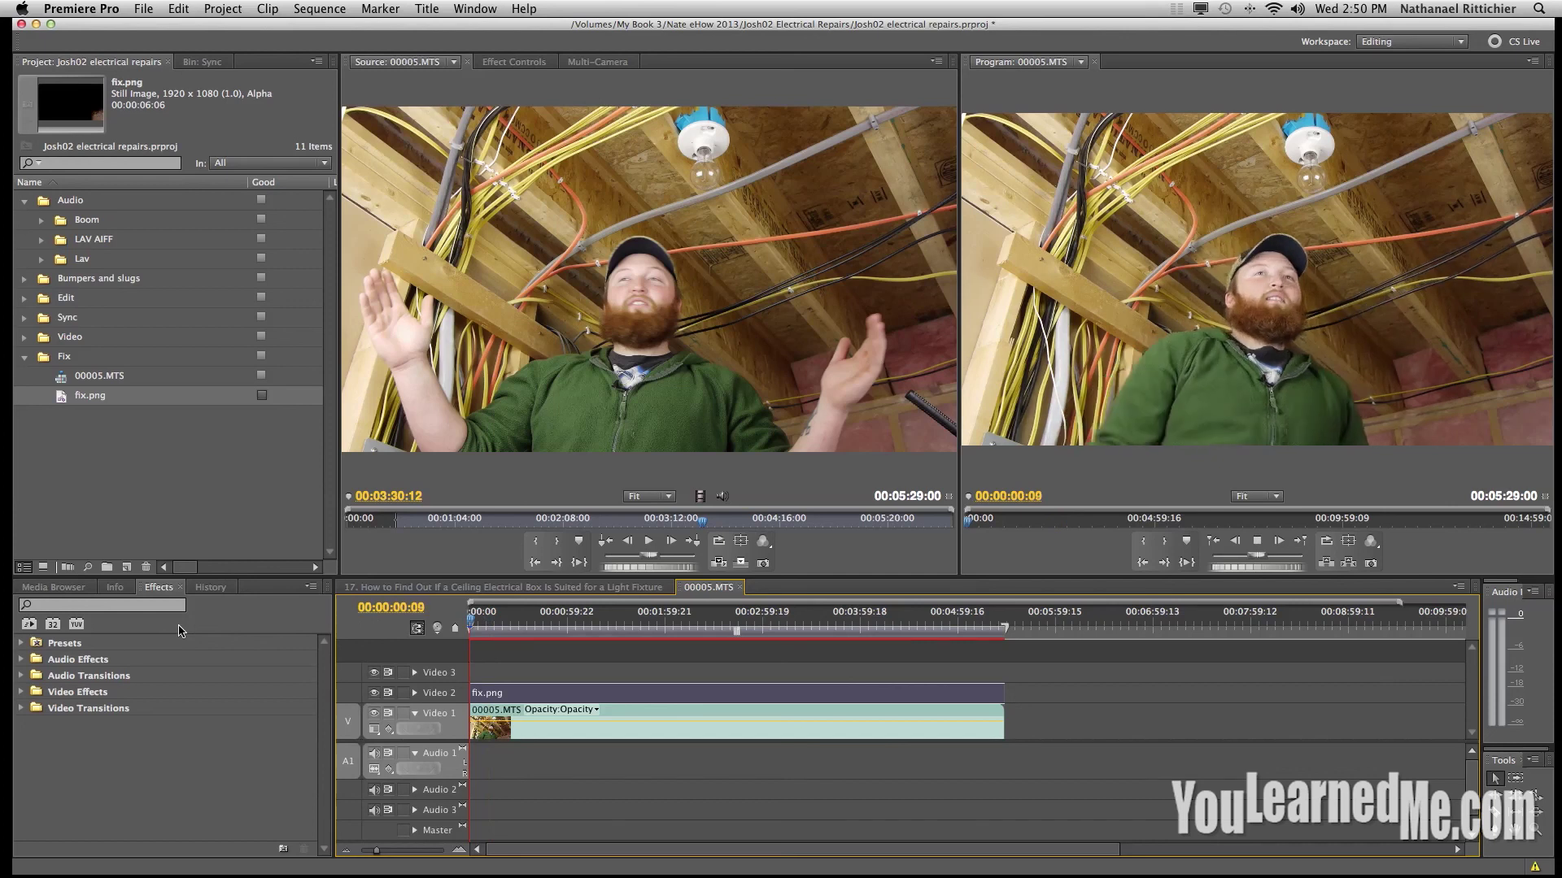